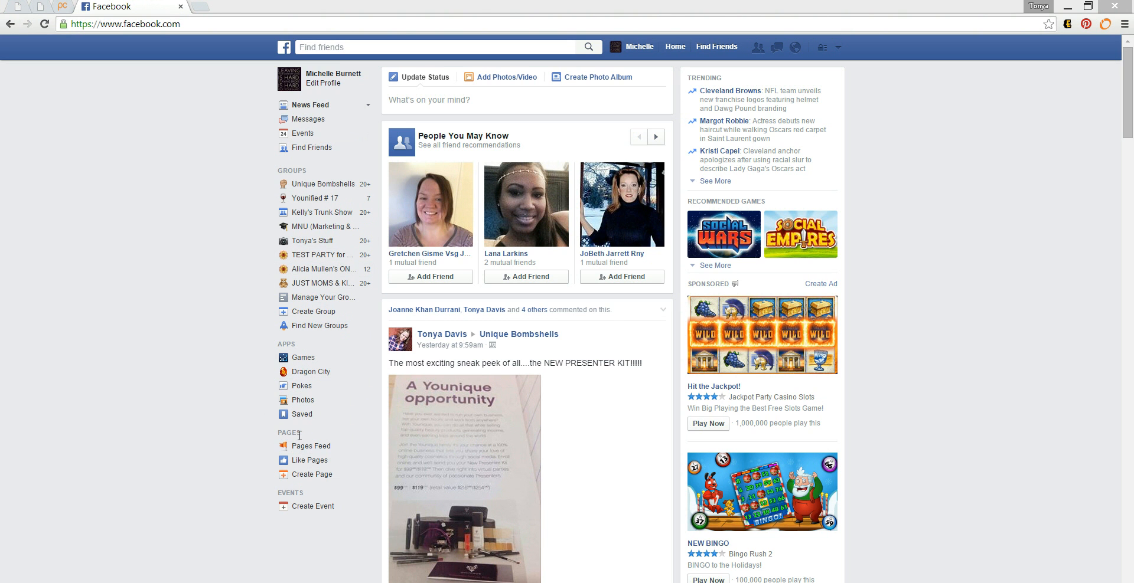
# Step: Start a new Page, browse the Local Business categories, then switch to the Brand or Product type
pyautogui.click(302, 479)
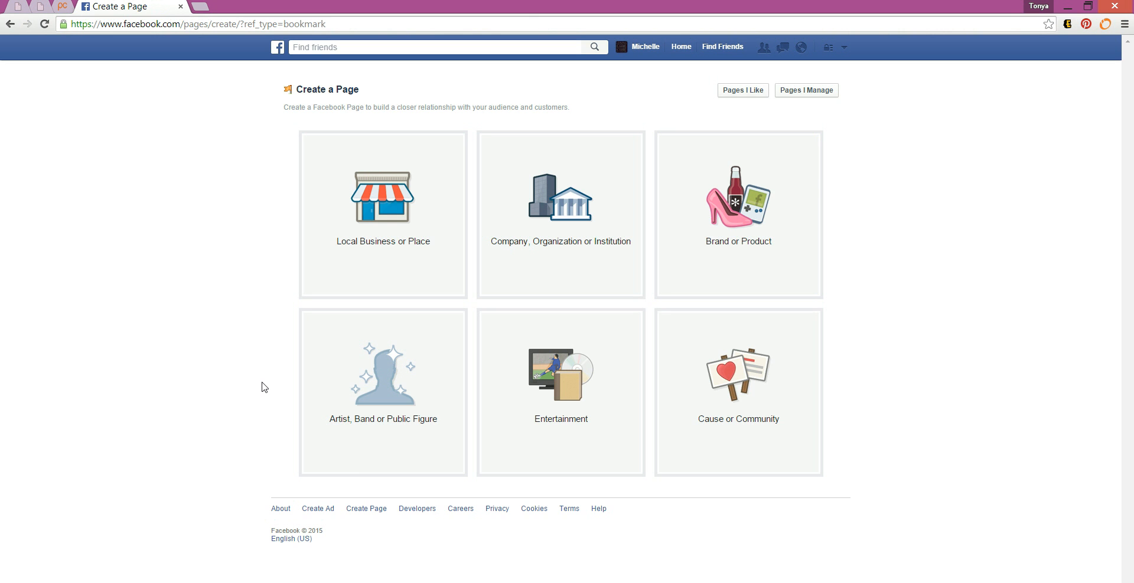
pyautogui.click(371, 228)
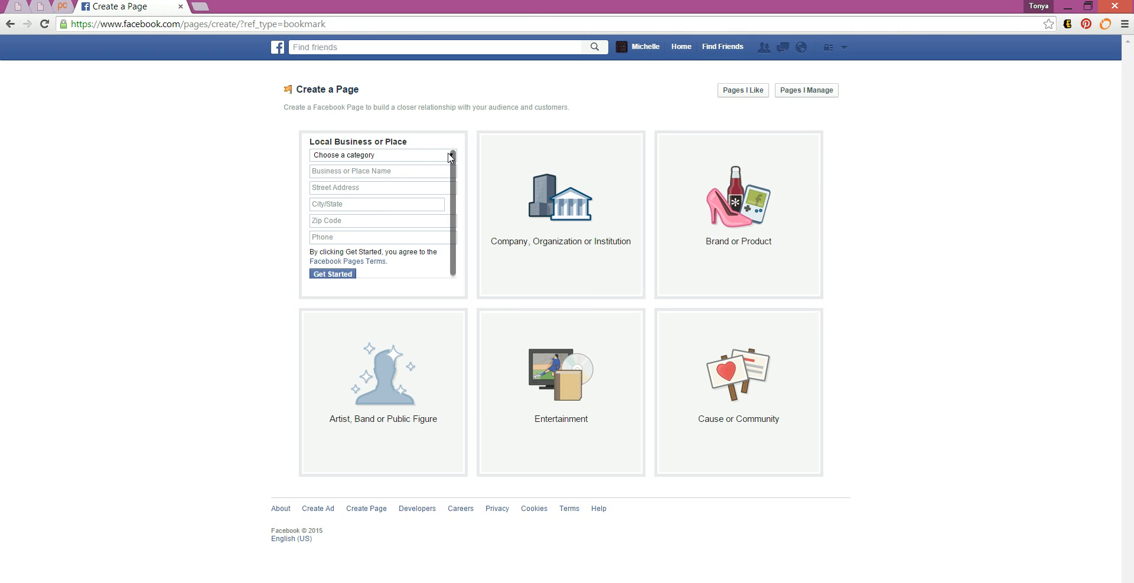
pyautogui.click(448, 156)
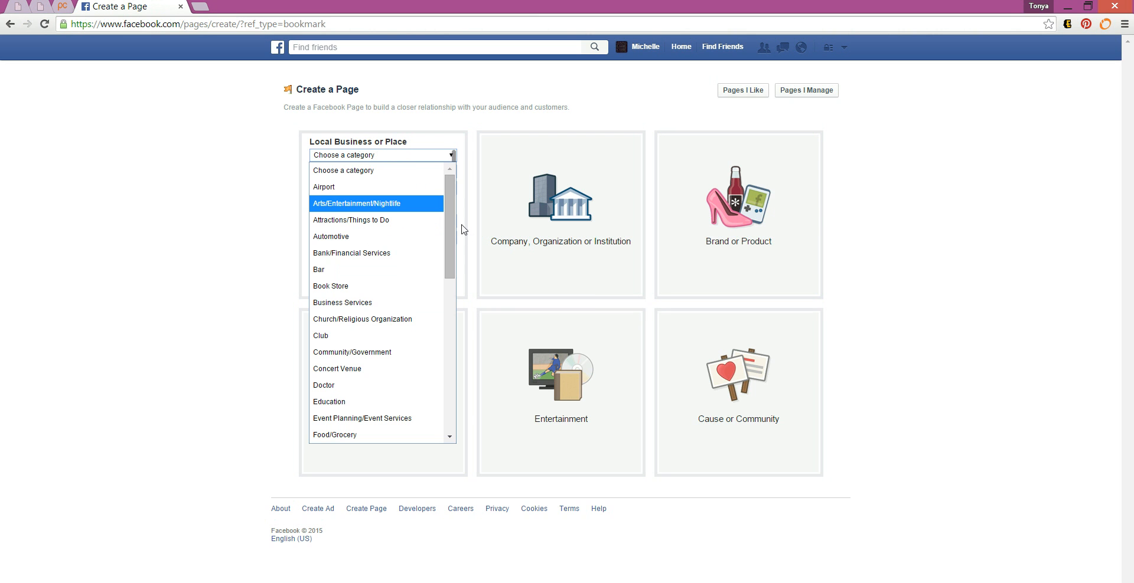
pyautogui.moveTo(454, 235); pyautogui.dragTo(446, 286)
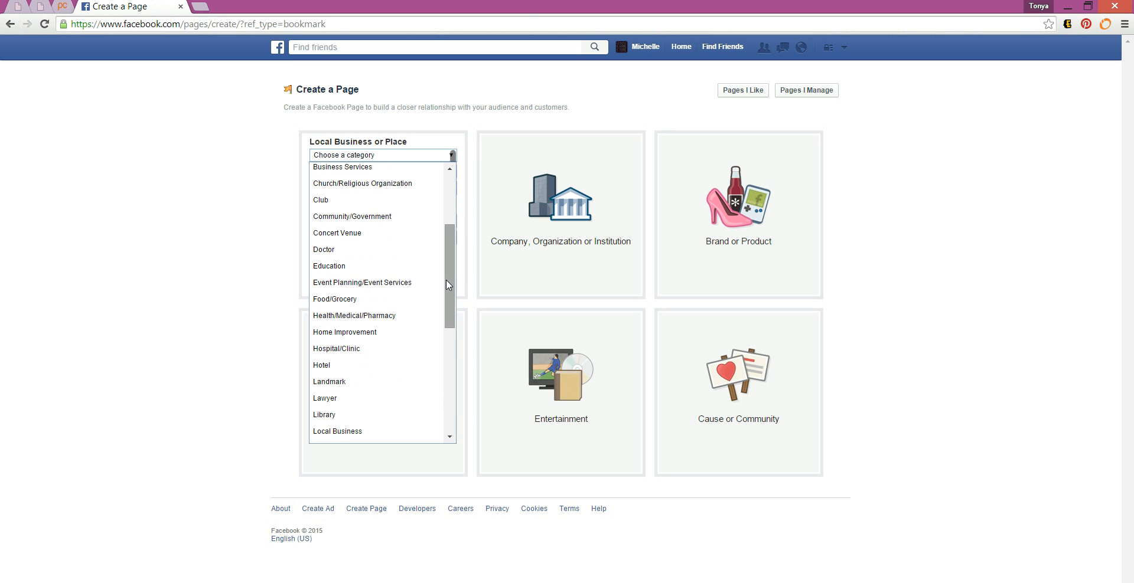
pyautogui.click(757, 171)
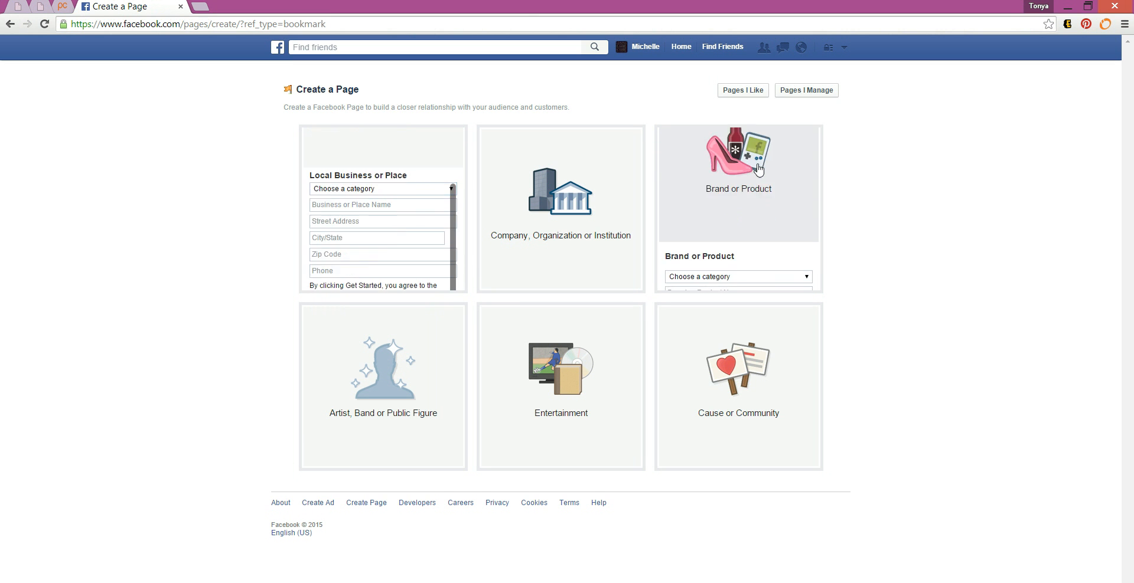
# Step: Choose the Health/Beauty category, name the page after the seller's Younique business, and create it
pyautogui.click(757, 162)
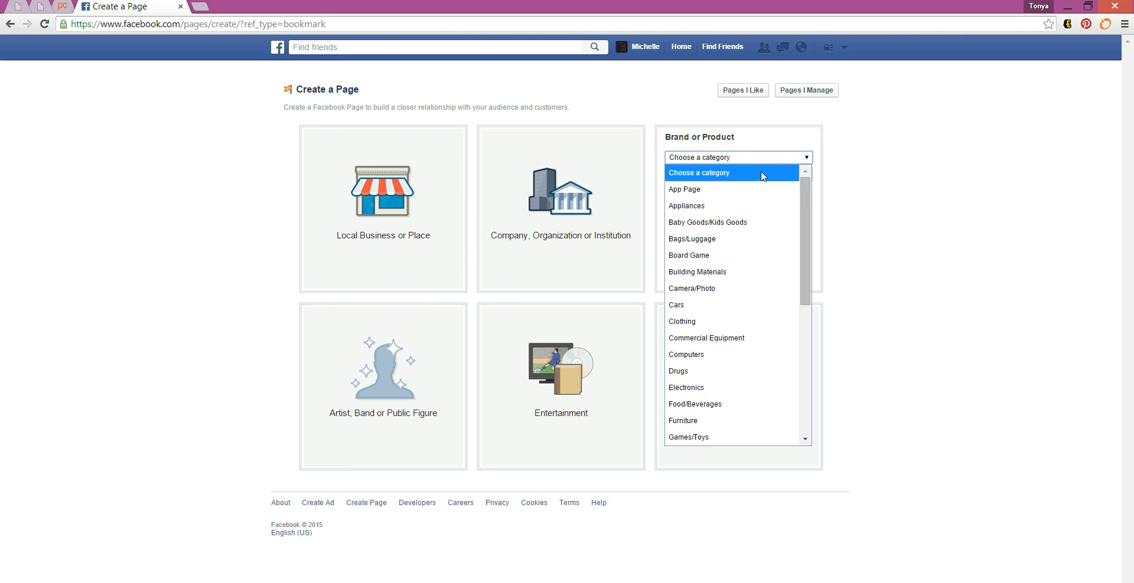
pyautogui.moveTo(801, 236); pyautogui.dragTo(810, 285)
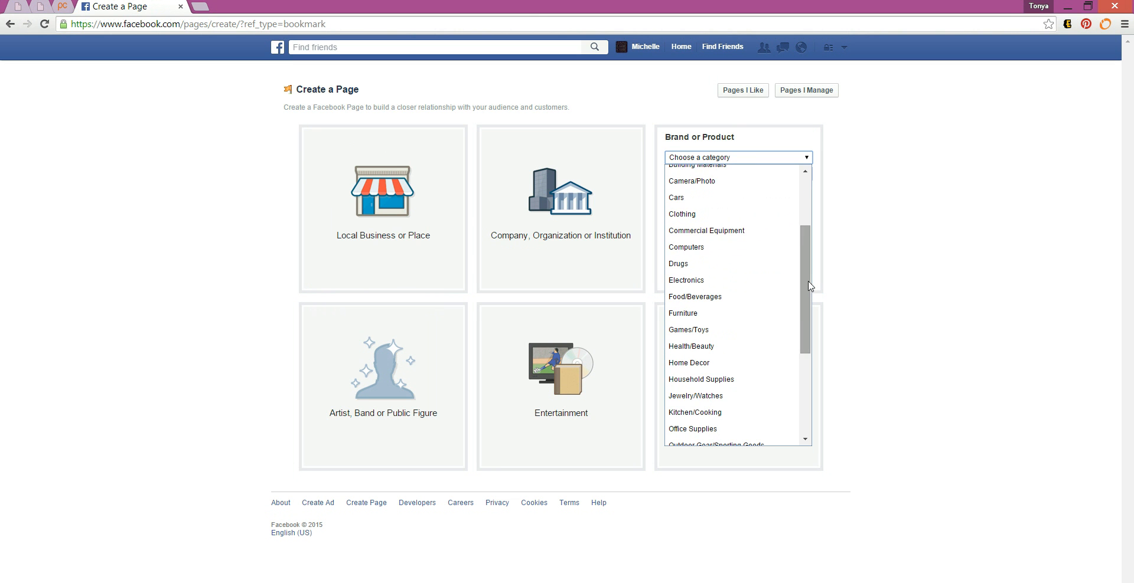
pyautogui.click(698, 348)
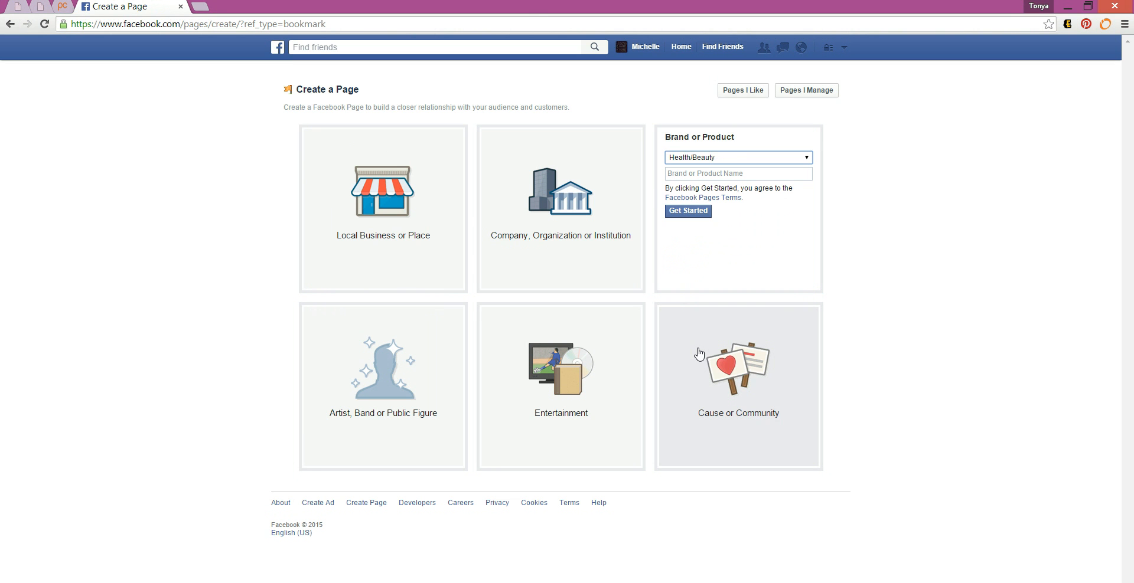
pyautogui.click(710, 175)
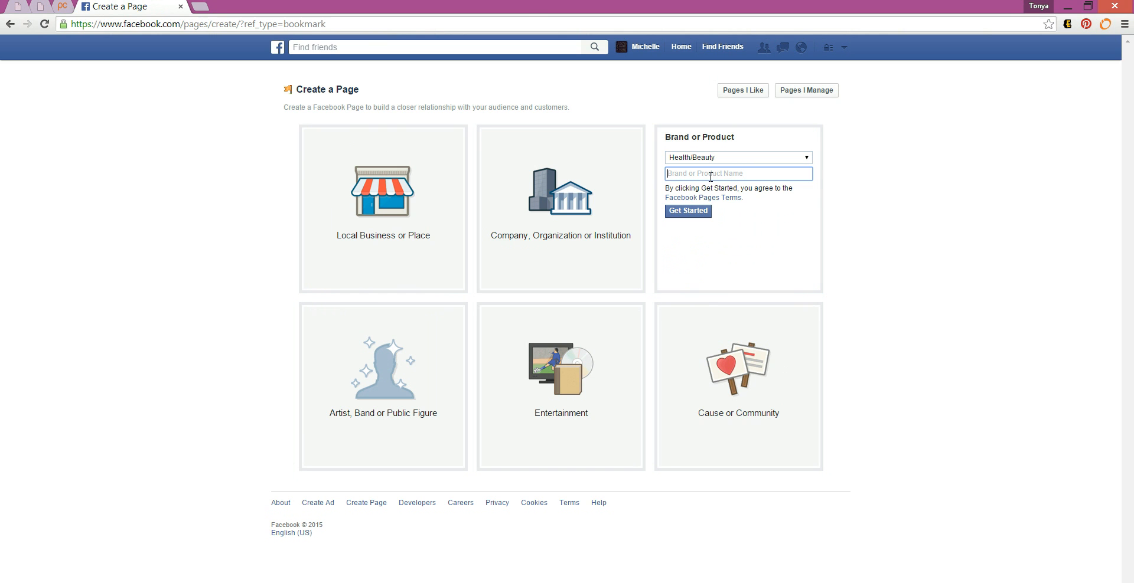
pyautogui.write('Younique Products')
pyautogui.moveTo(741, 170); pyautogui.dragTo(641, 175)
pyautogui.press('BackSpace')
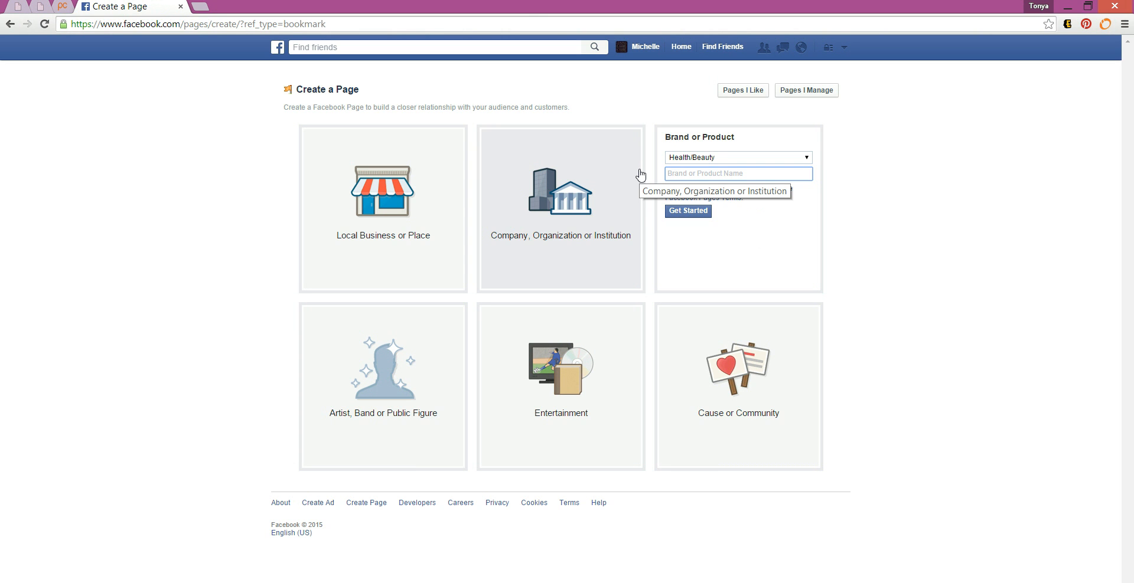
pyautogui.click(693, 214)
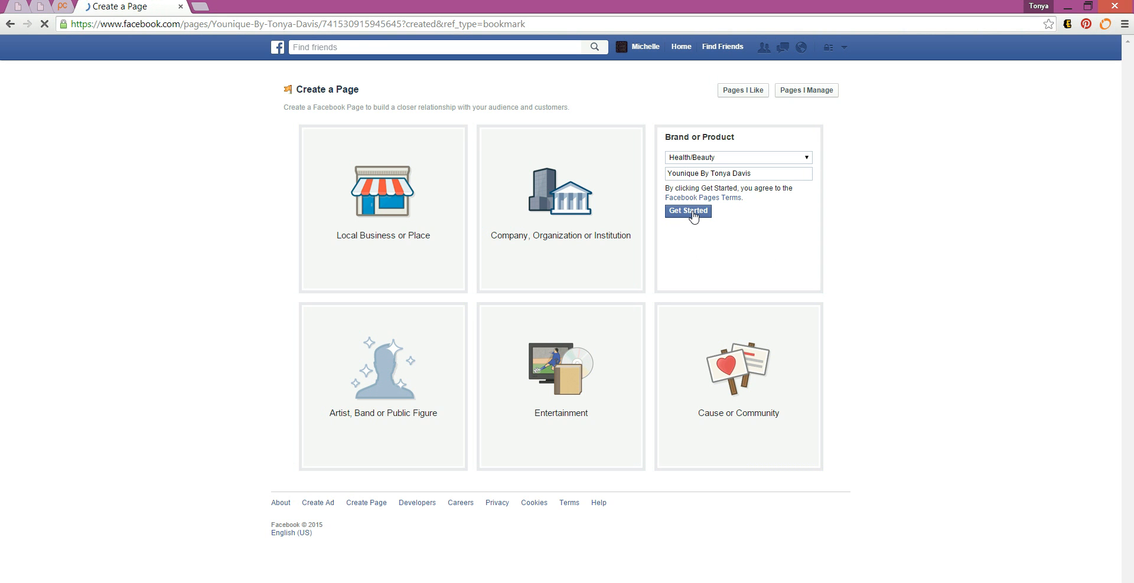
pyautogui.click(688, 211)
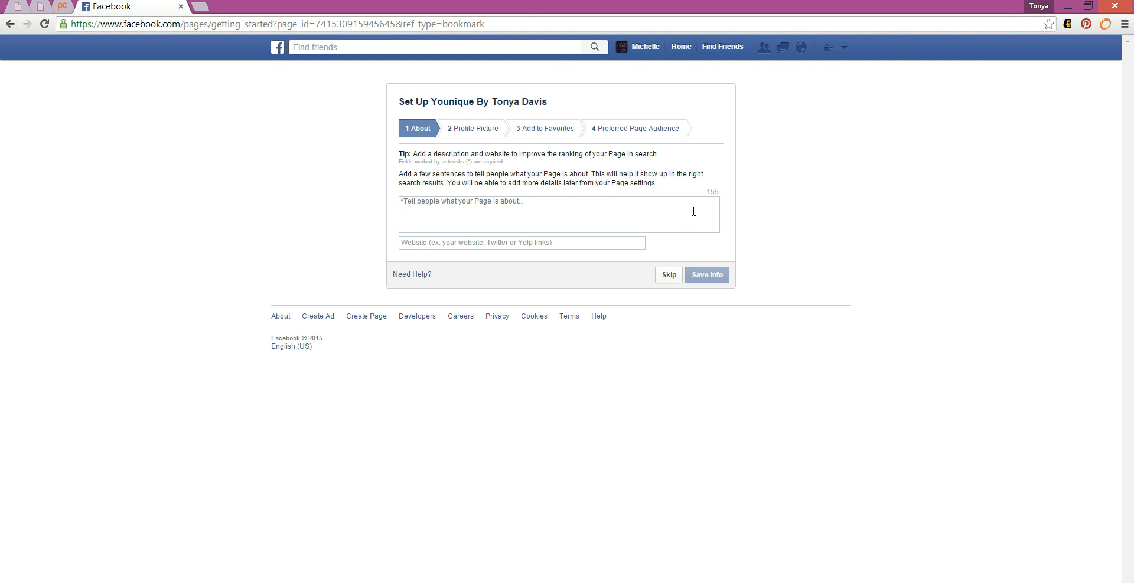
# Step: Enter the seller's youniqueproducts.com address in the About step's Website field, leaving the description blank
pyautogui.click(669, 212)
pyautogui.click(622, 246)
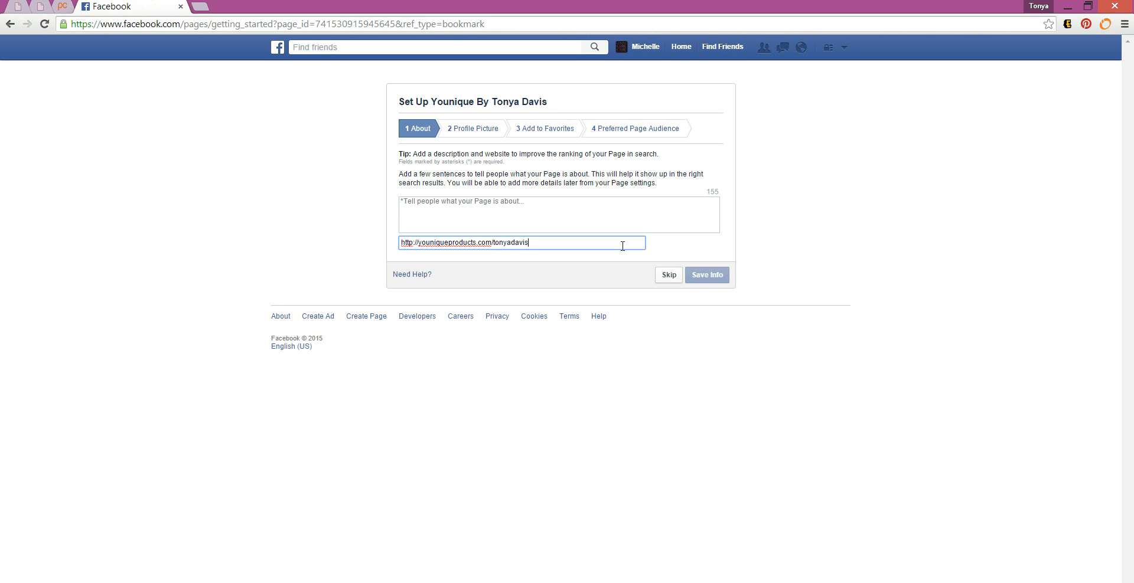
pyautogui.click(562, 219)
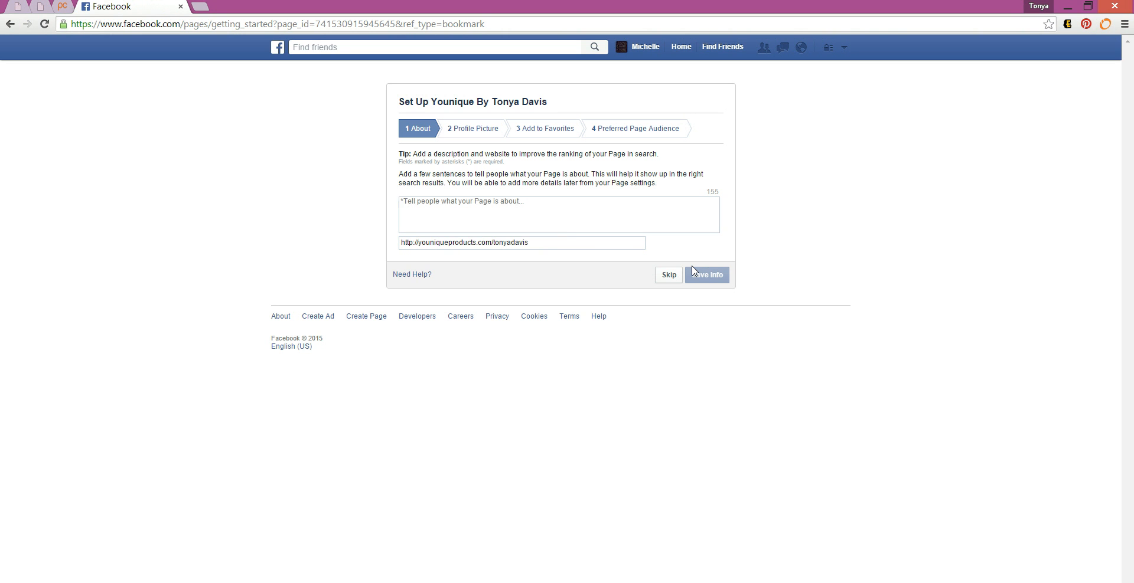
# Step: Upload the portrait image from the computer as the page's profile picture
pyautogui.click(472, 128)
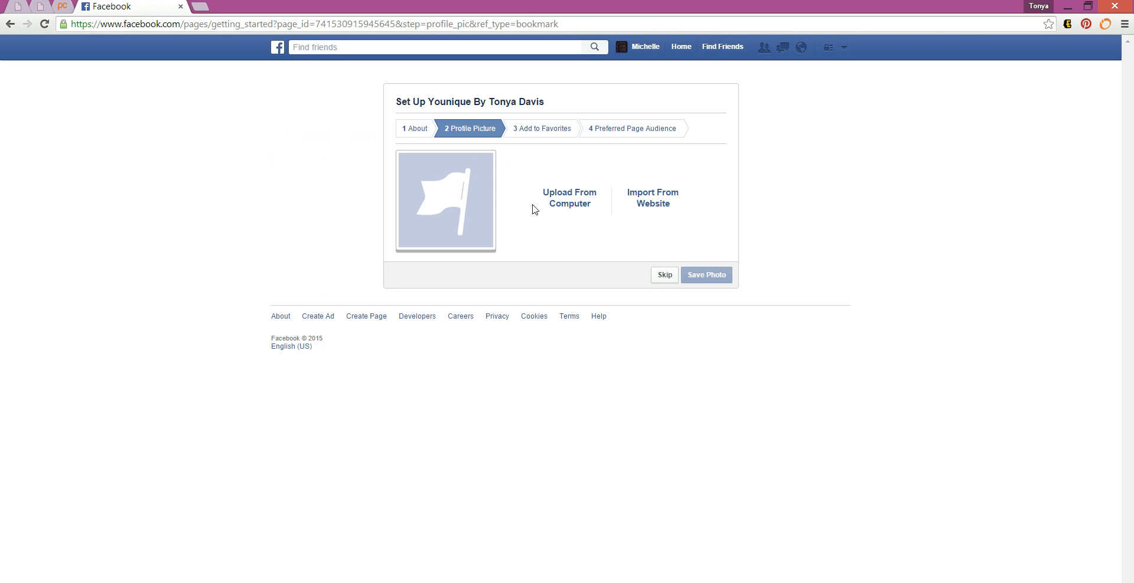
pyautogui.click(576, 208)
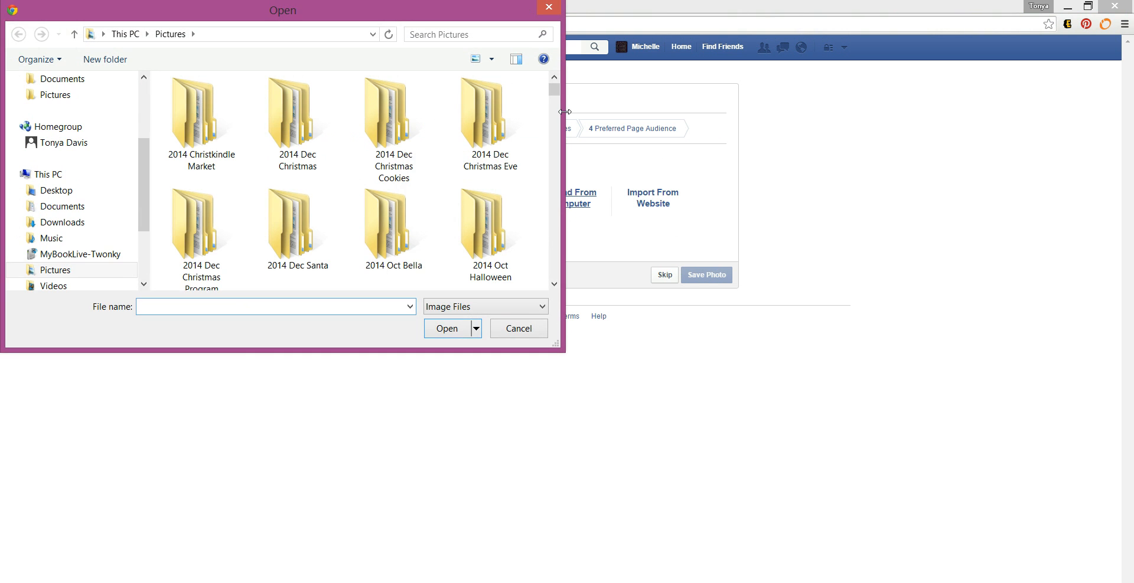
pyautogui.moveTo(554, 90); pyautogui.dragTo(554, 108)
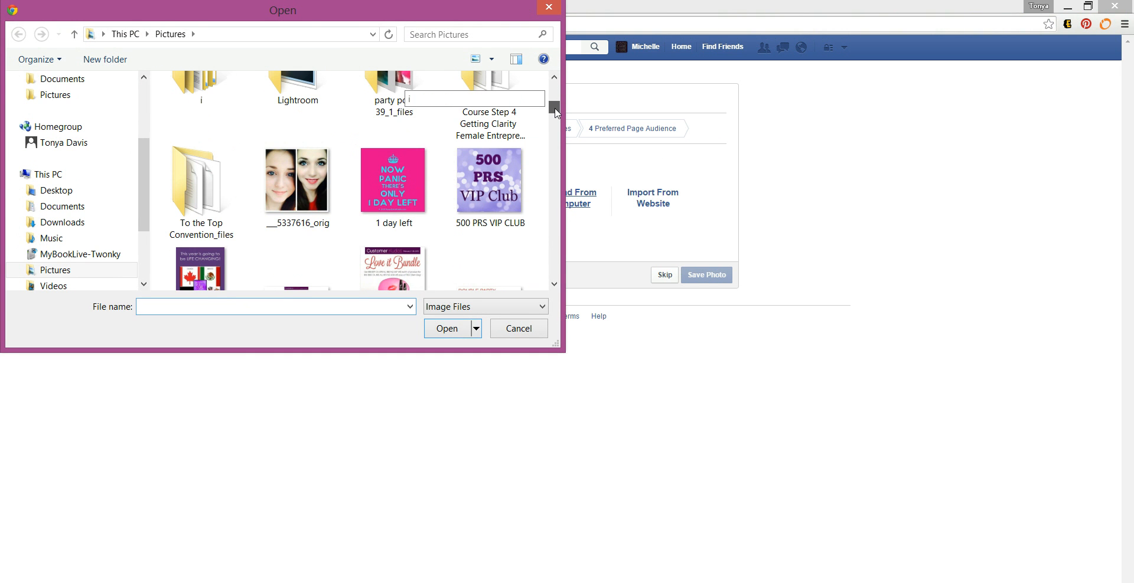
pyautogui.click(296, 183)
pyautogui.click(431, 334)
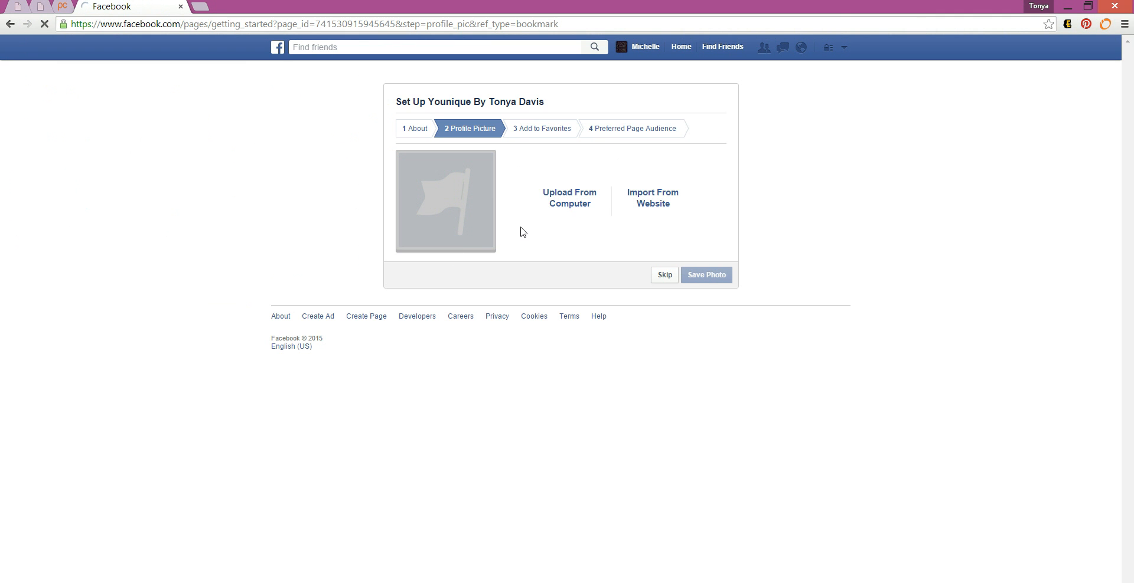
# Step: Try skipping ahead to later setup steps, staying put while the picture finishes uploading
pyautogui.click(537, 131)
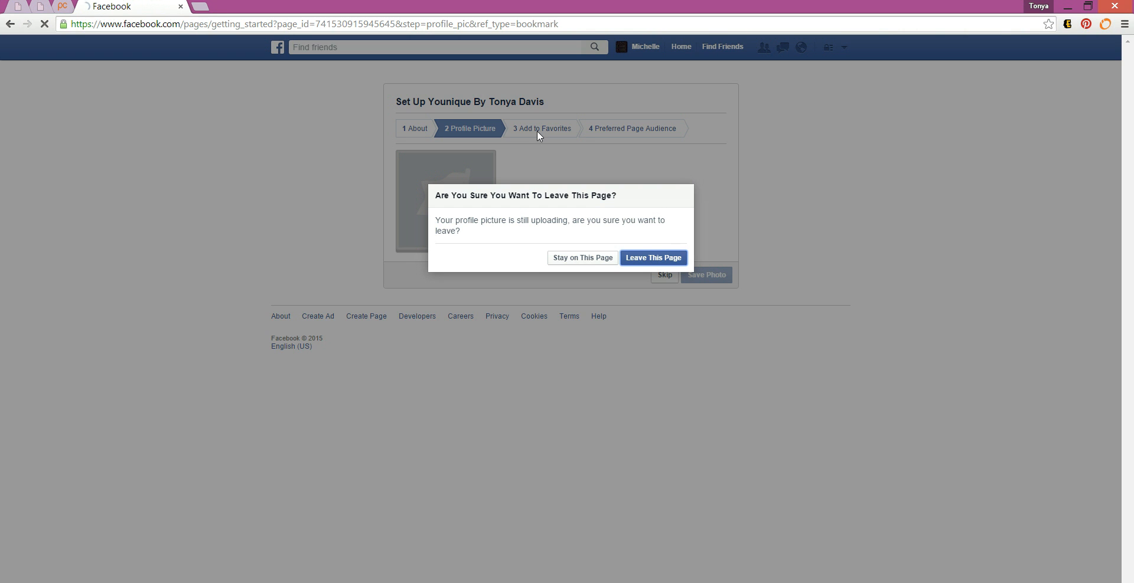
pyautogui.click(589, 259)
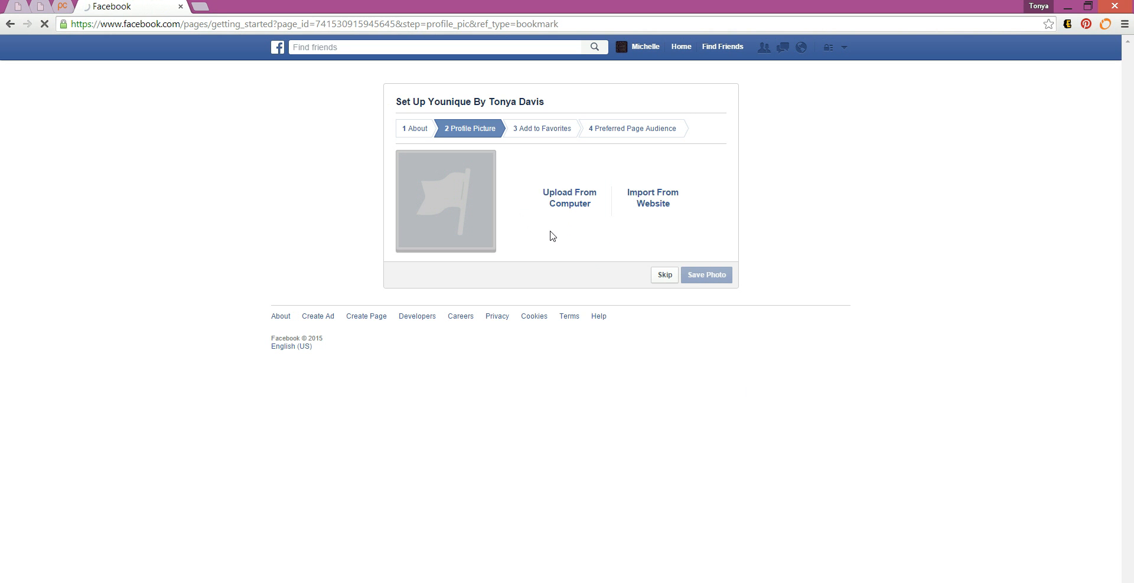
pyautogui.click(529, 130)
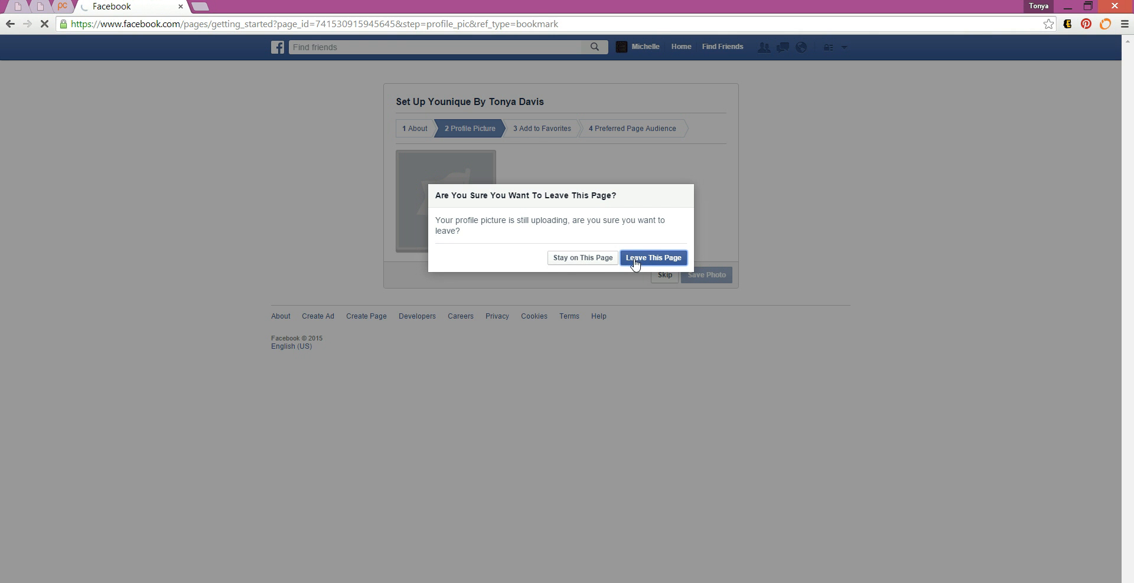
pyautogui.click(583, 258)
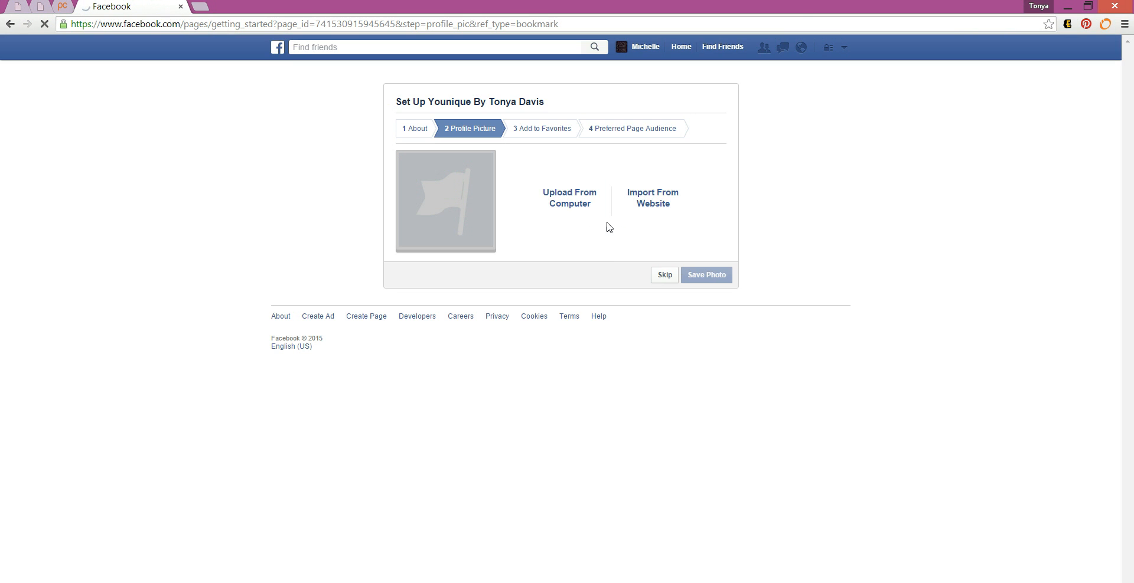
pyautogui.click(628, 125)
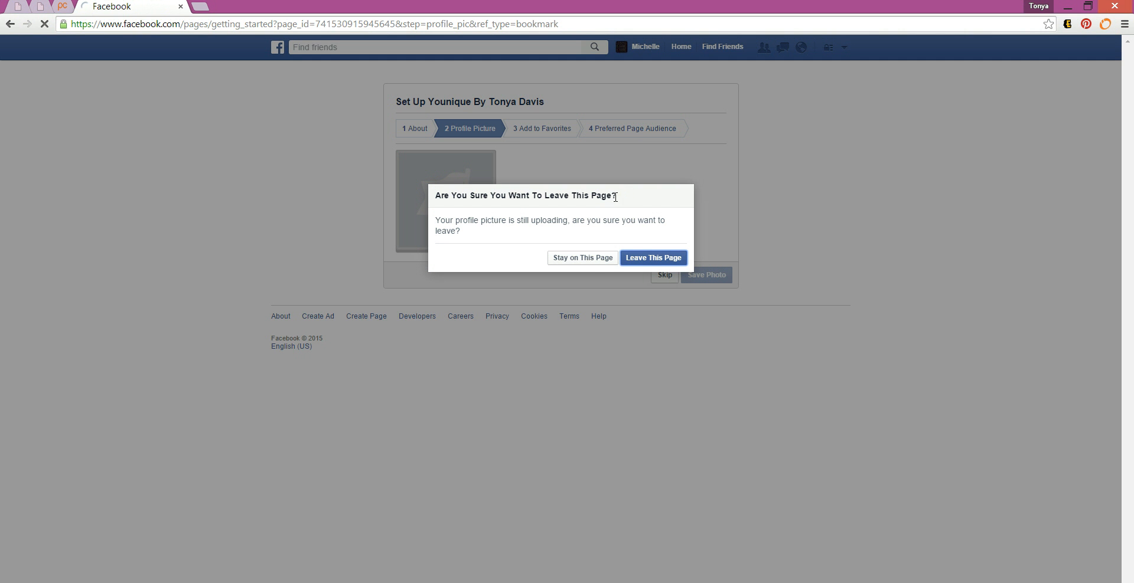
# Step: Leave the profile picture step and save the audience step with default locations to finish setup
pyautogui.click(637, 258)
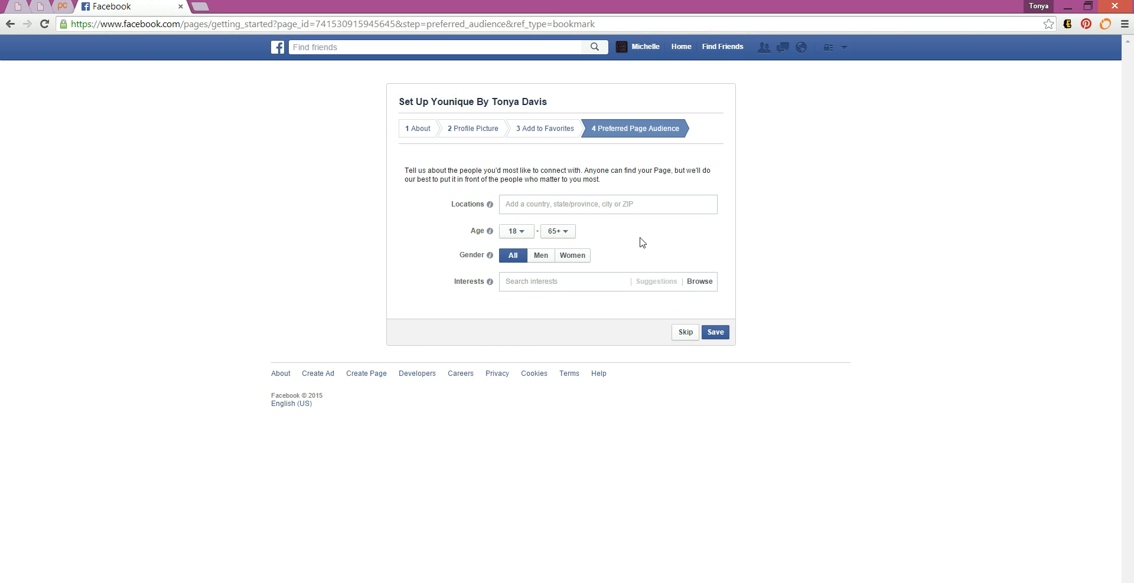
pyautogui.click(634, 204)
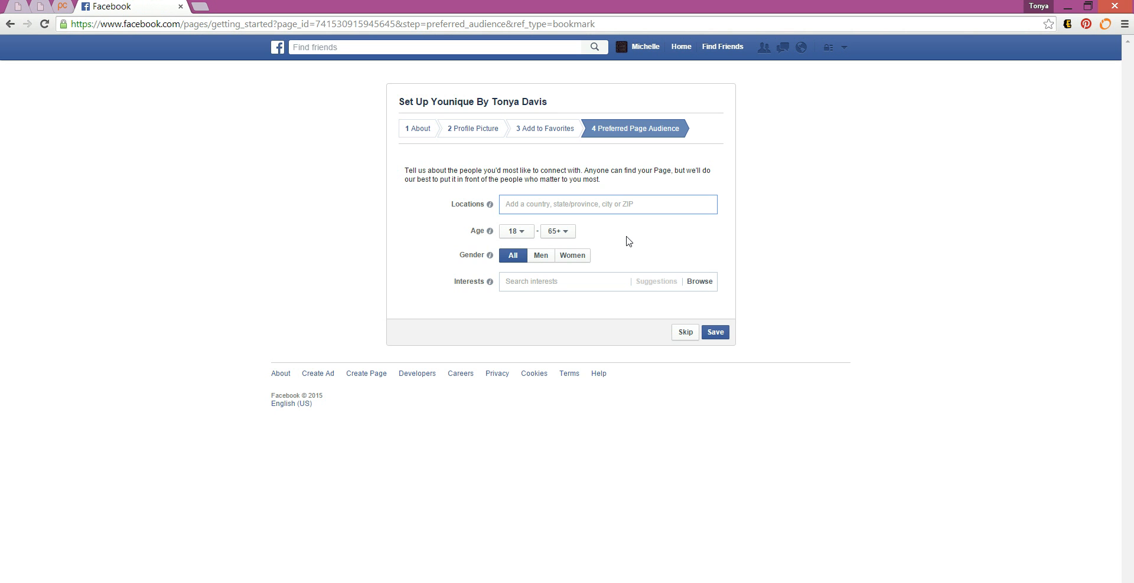
pyautogui.click(715, 332)
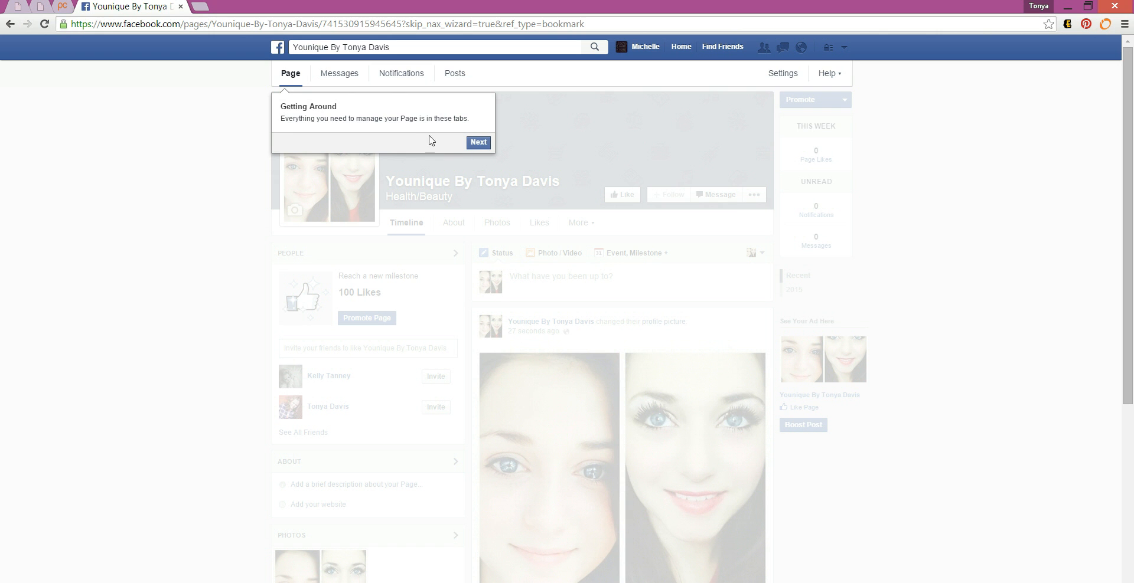
# Step: Like the new page and click Next through all the Getting Around tour tips
pyautogui.click(474, 145)
pyautogui.click(699, 274)
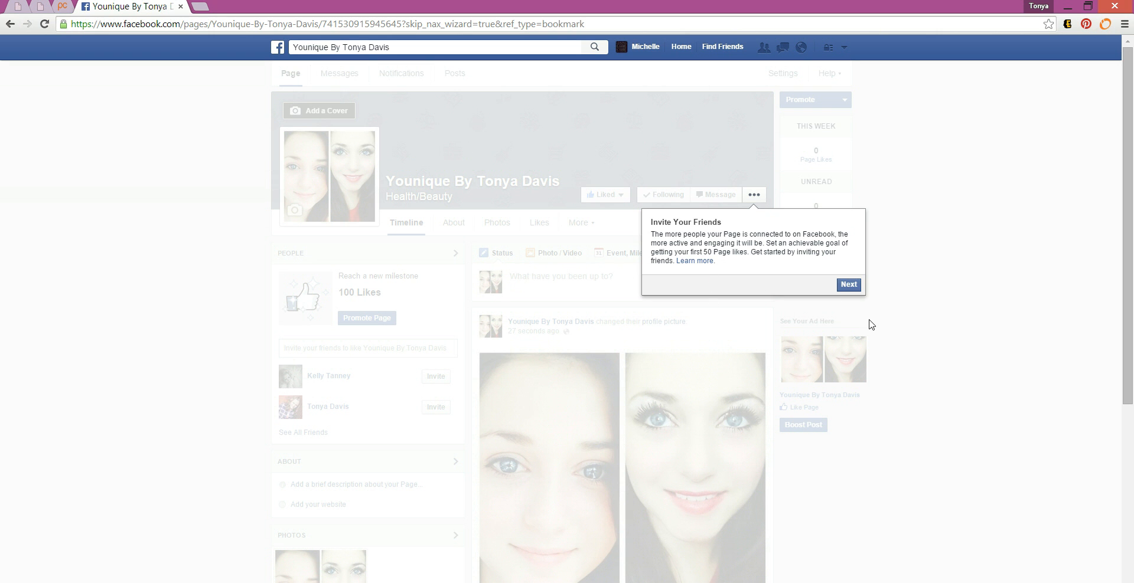
pyautogui.click(850, 285)
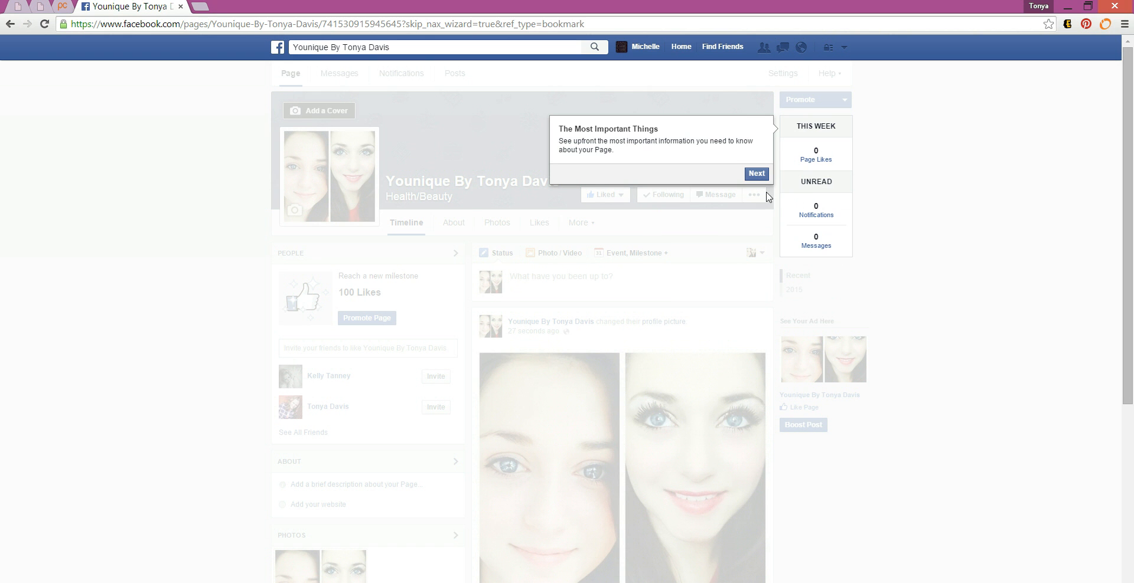
pyautogui.click(753, 174)
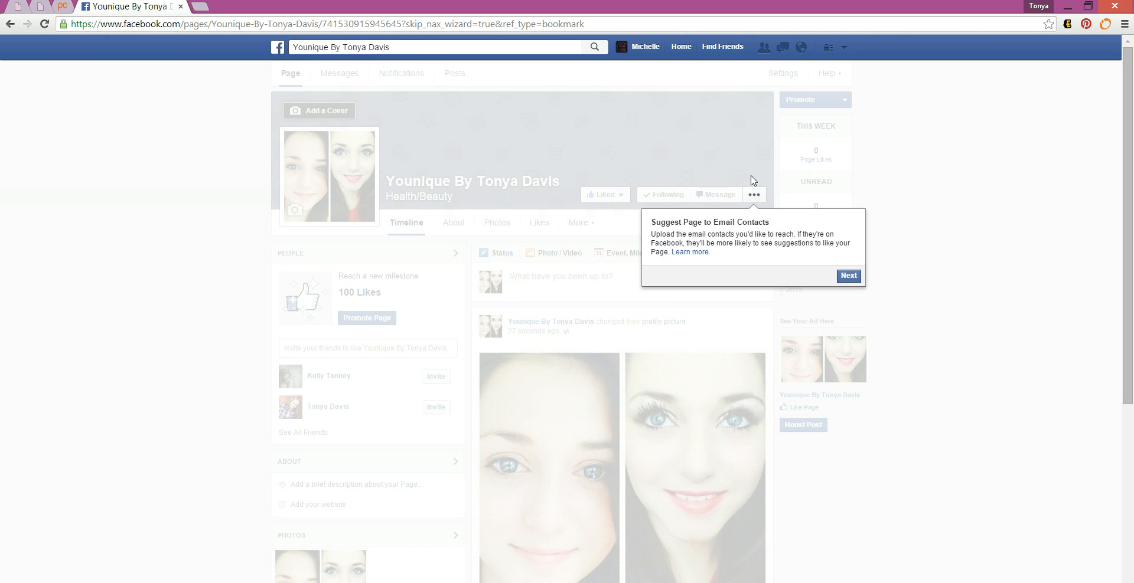
pyautogui.click(845, 278)
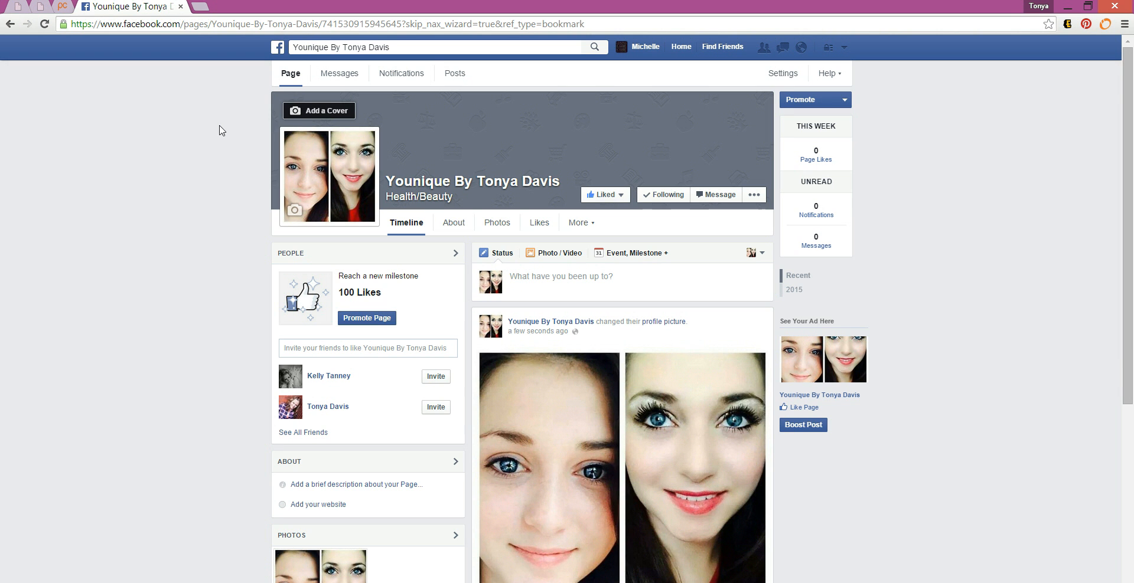
# Step: Upload the 'beautiful' image from Documents > Younique > FB Headers as the cover photo
pyautogui.click(296, 115)
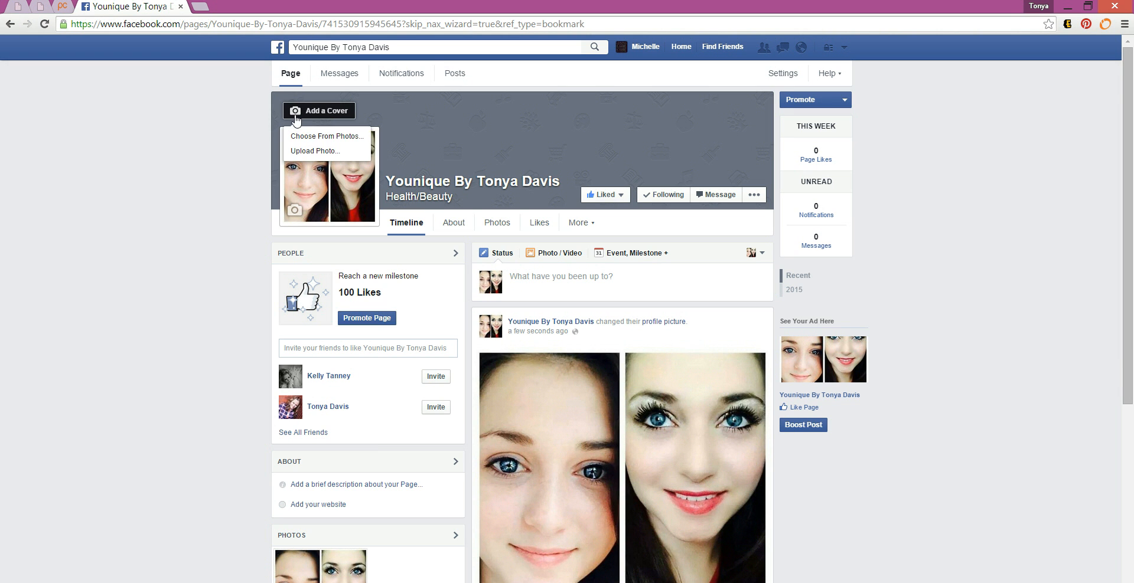
pyautogui.click(310, 151)
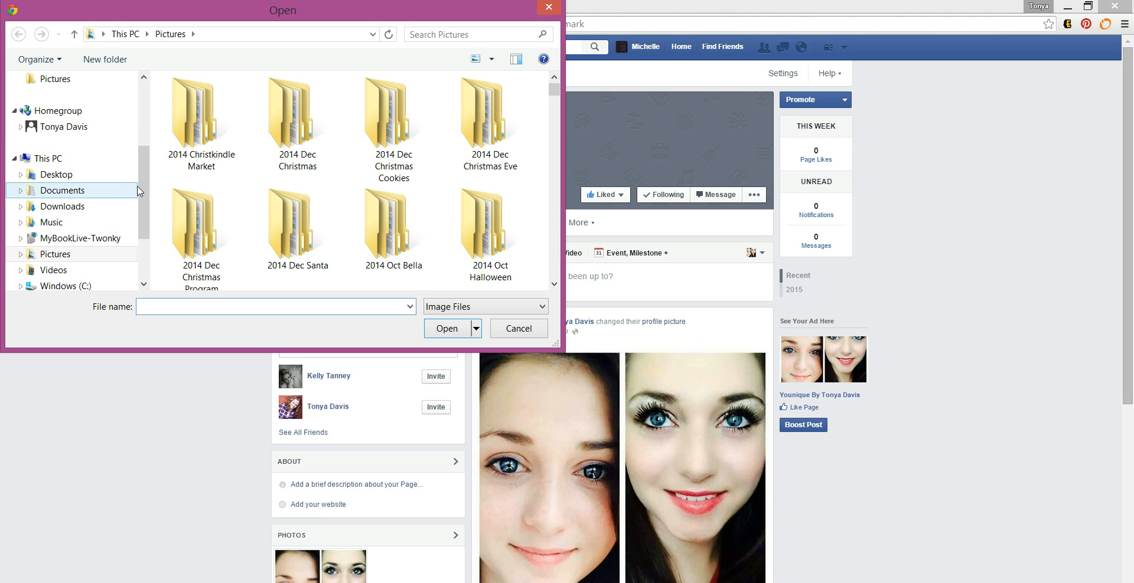
pyautogui.click(97, 192)
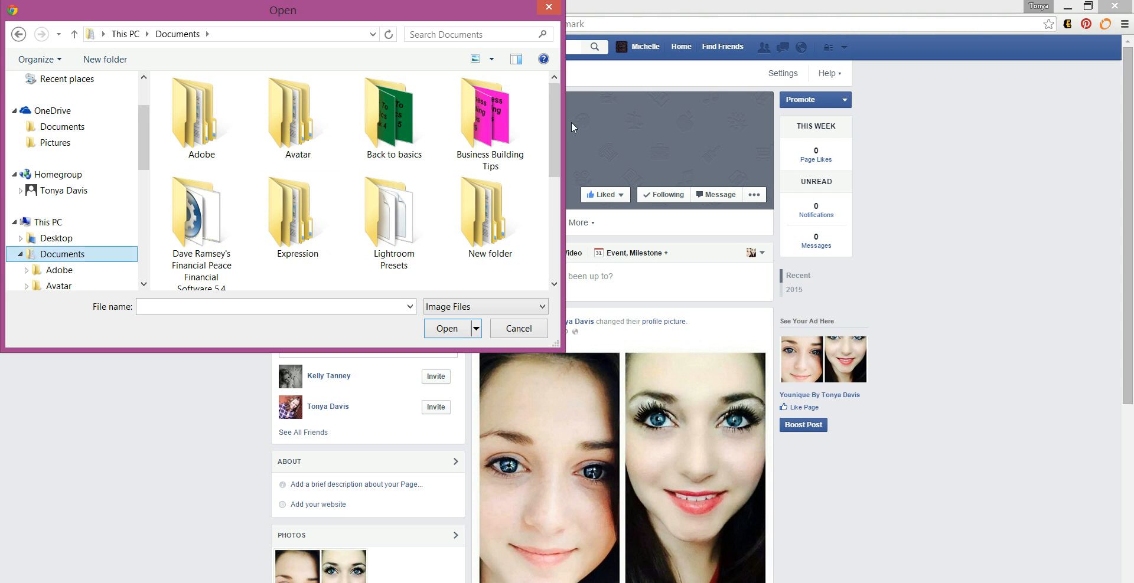
pyautogui.click(559, 215)
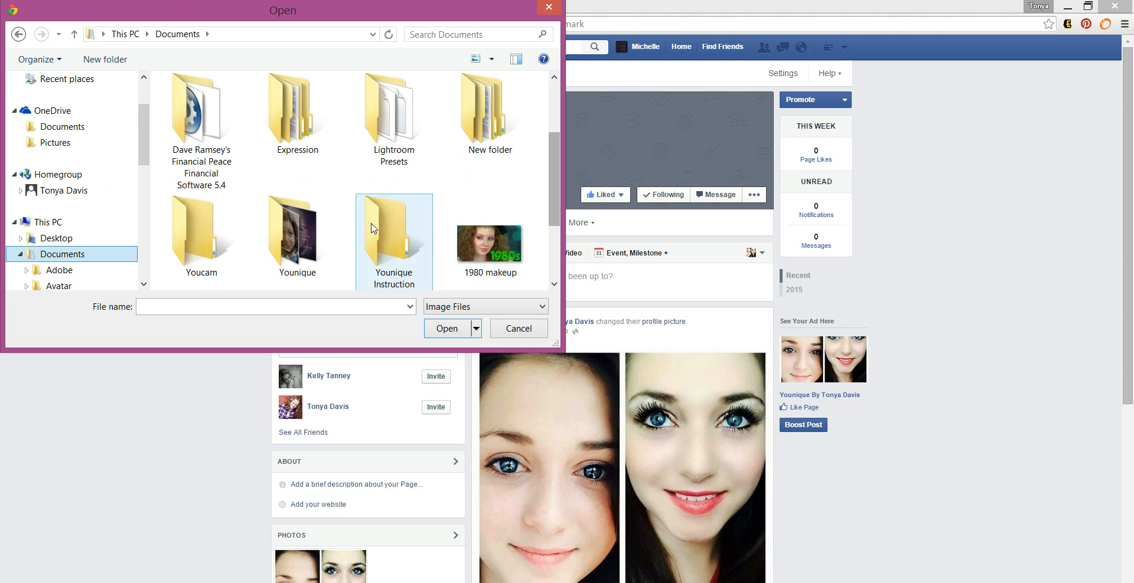
pyautogui.doubleClick(300, 232)
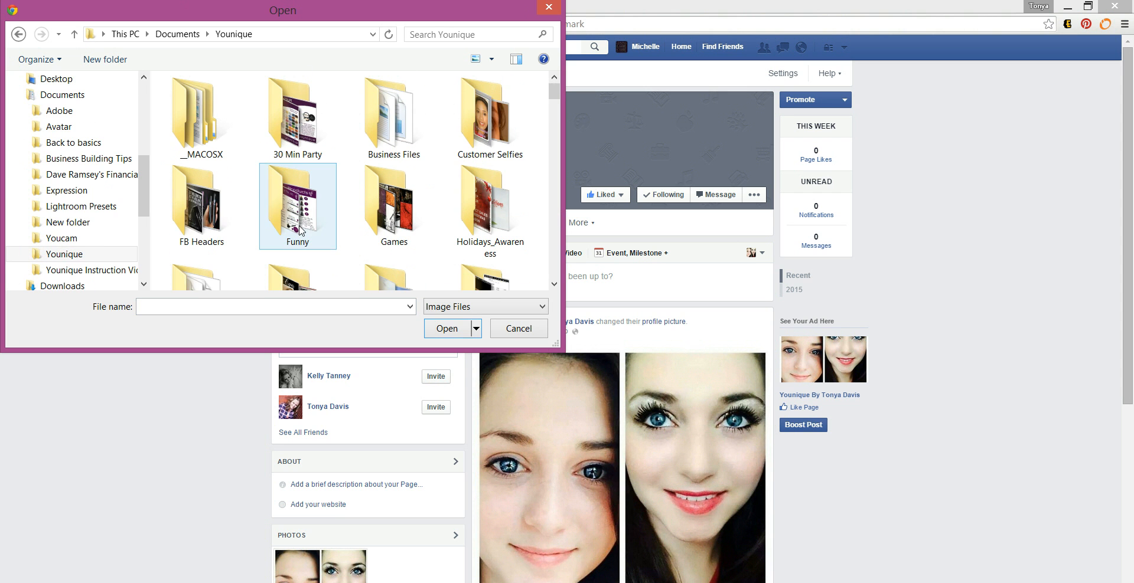
pyautogui.doubleClick(222, 212)
pyautogui.click(209, 98)
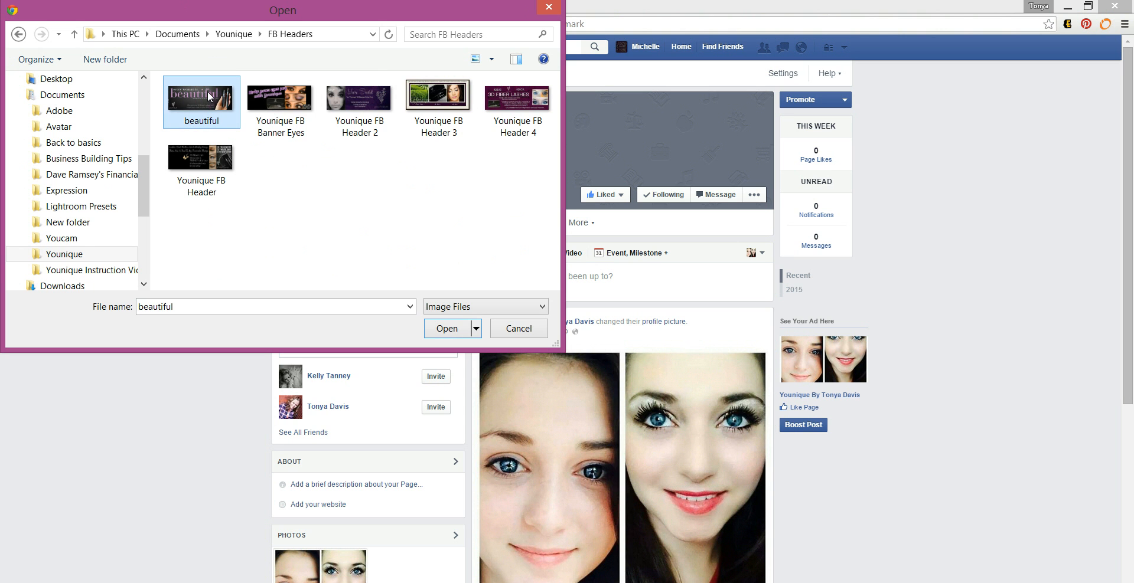
pyautogui.click(439, 331)
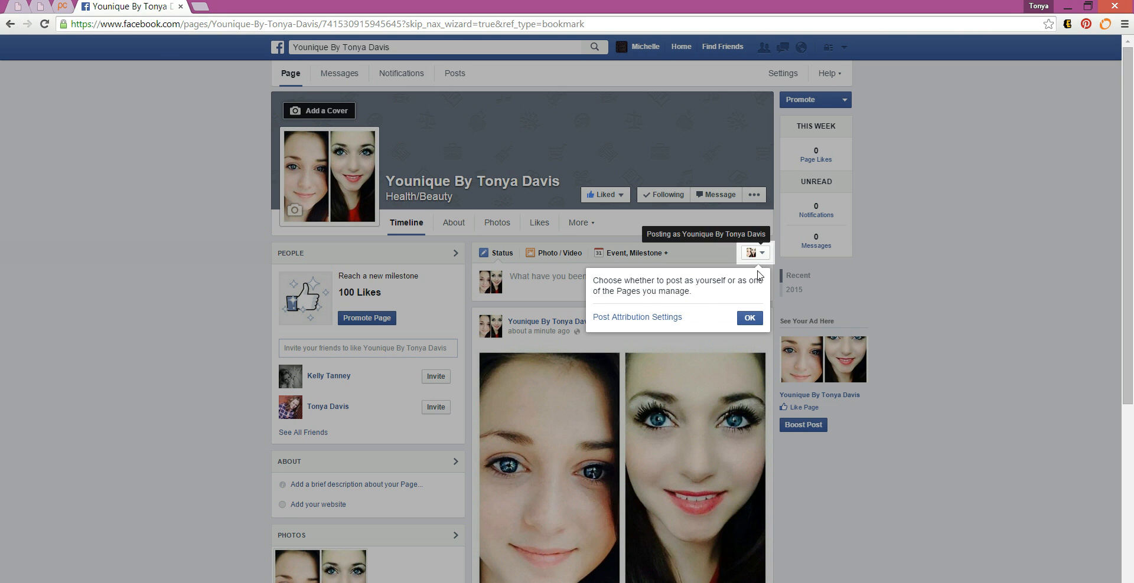
# Step: Dismiss the posting tip and confirm posts are still made as the page itself
pyautogui.click(749, 318)
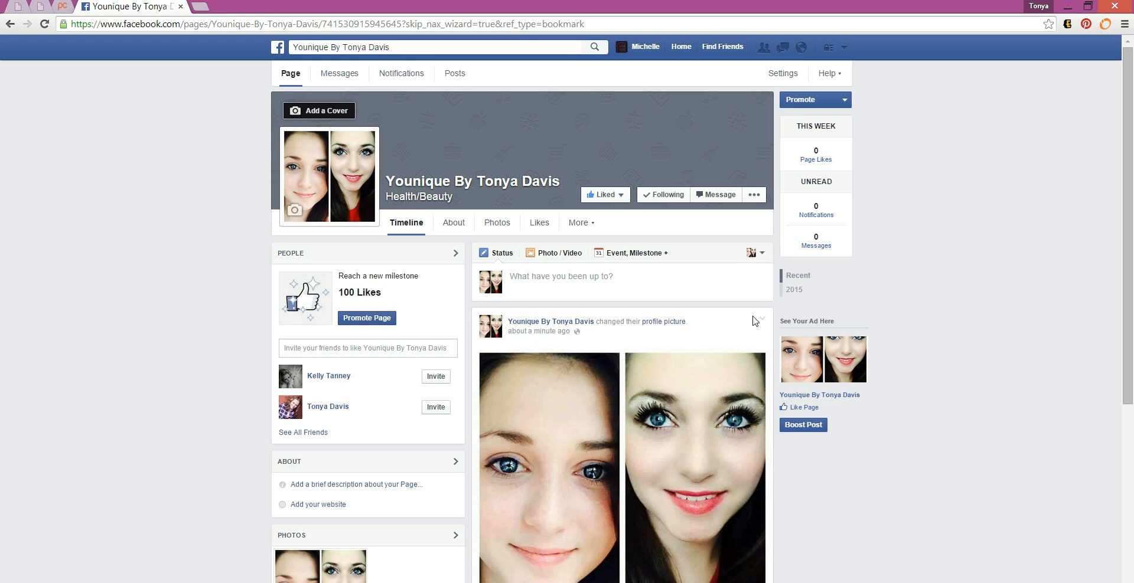
pyautogui.click(762, 253)
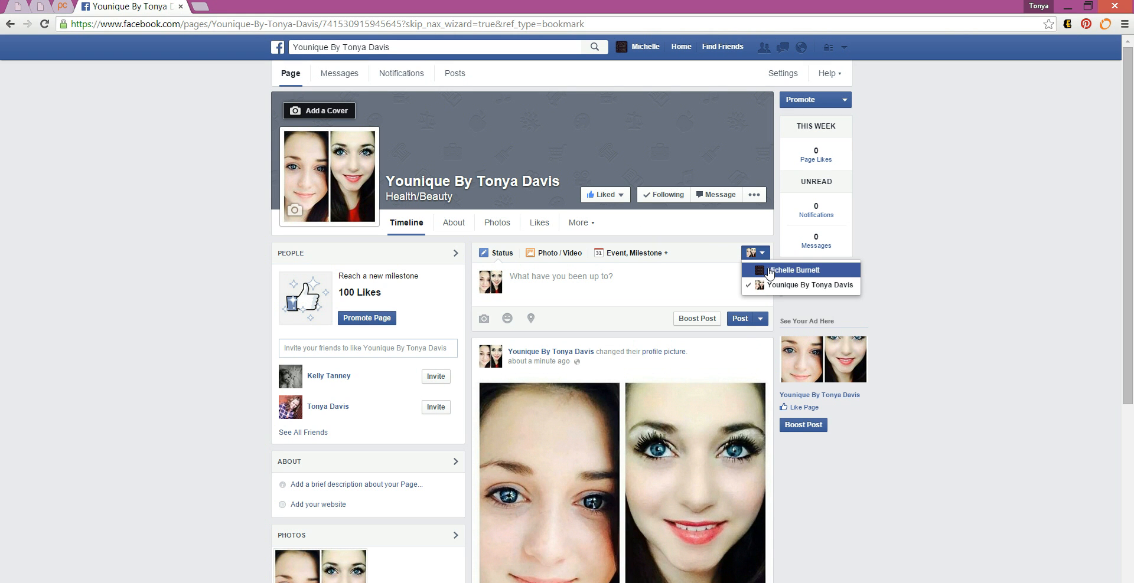
pyautogui.click(717, 235)
pyautogui.click(319, 111)
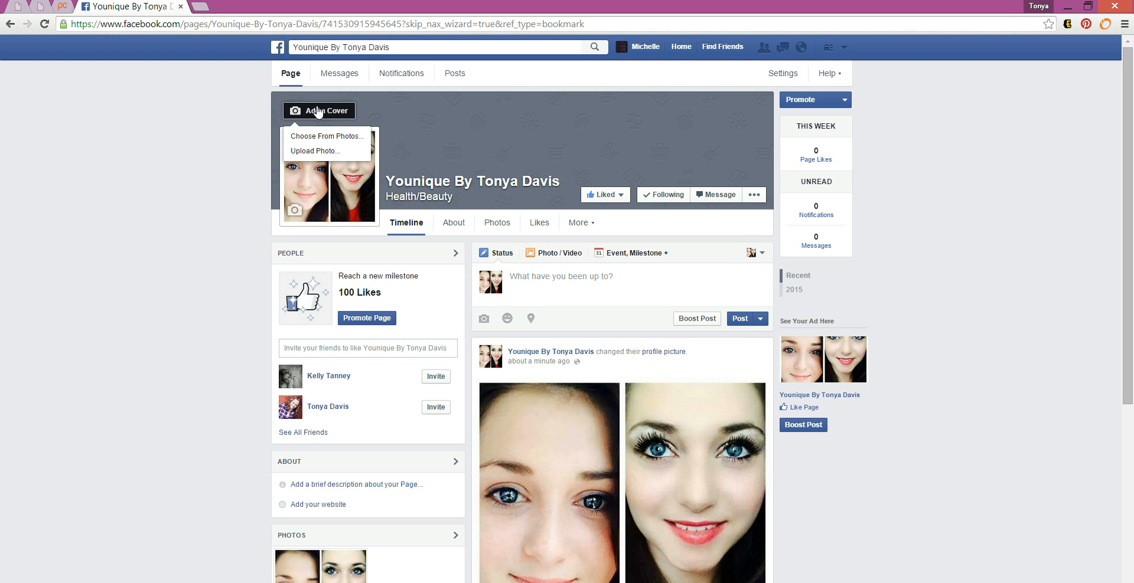
# Step: Upload the 'beautiful' header from FB Headers and save it as the page's cover photo
pyautogui.click(315, 152)
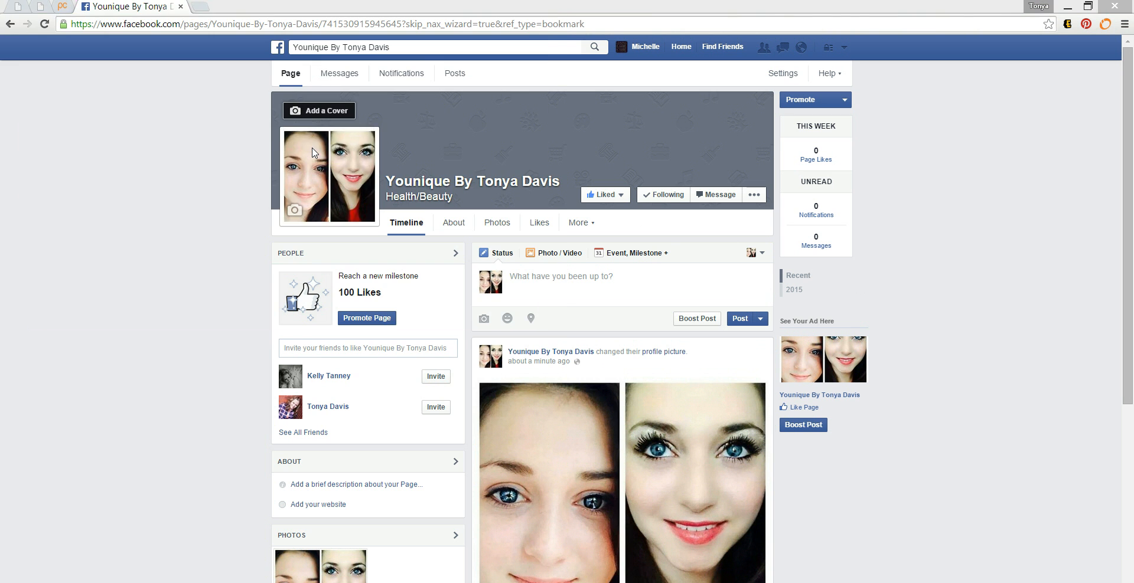
pyautogui.click(218, 133)
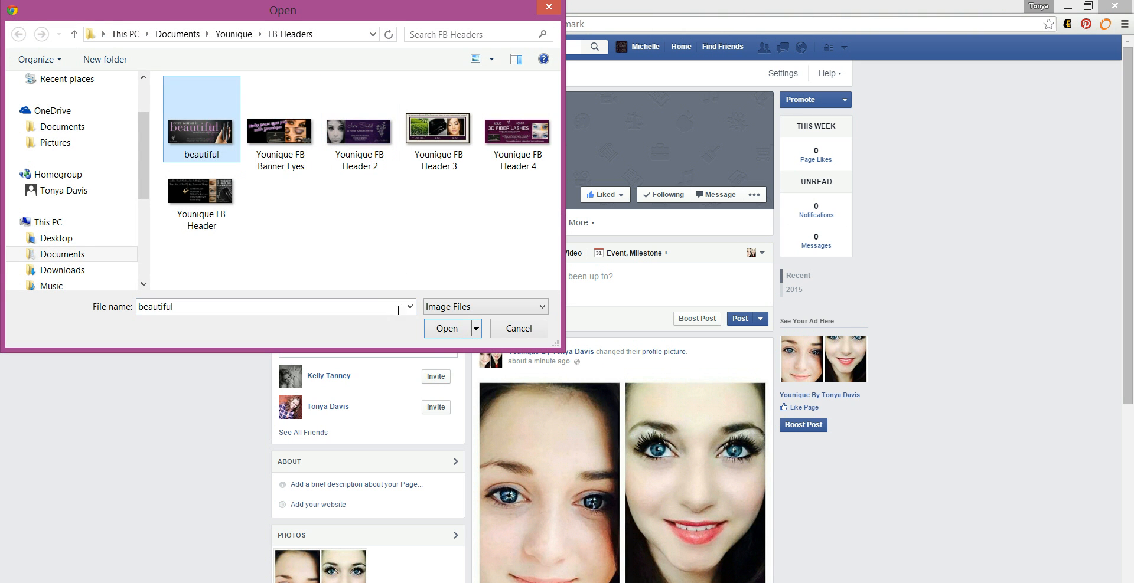
pyautogui.click(445, 333)
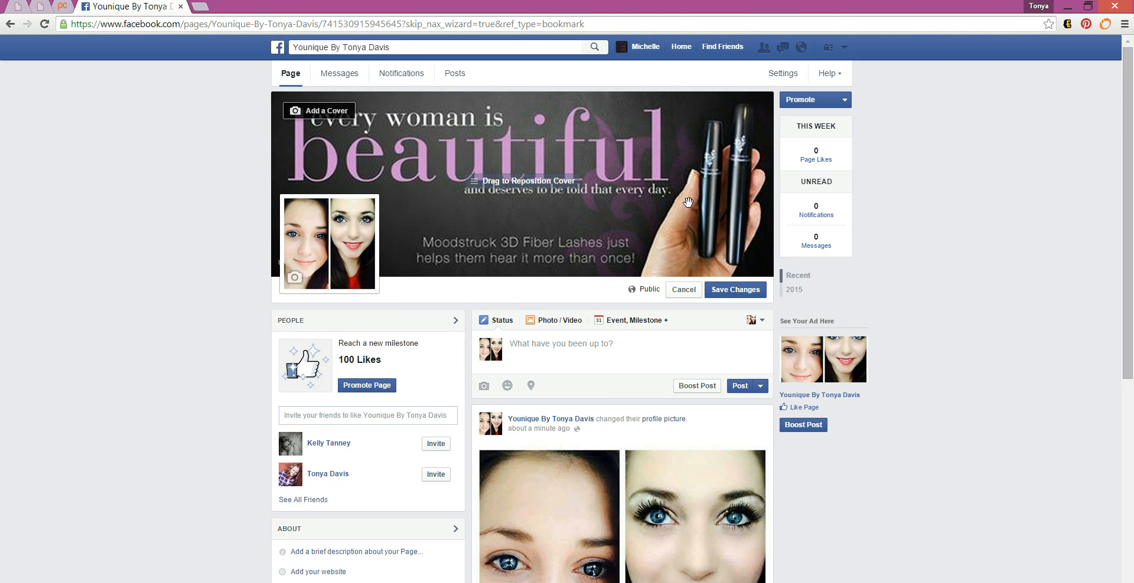
pyautogui.click(733, 292)
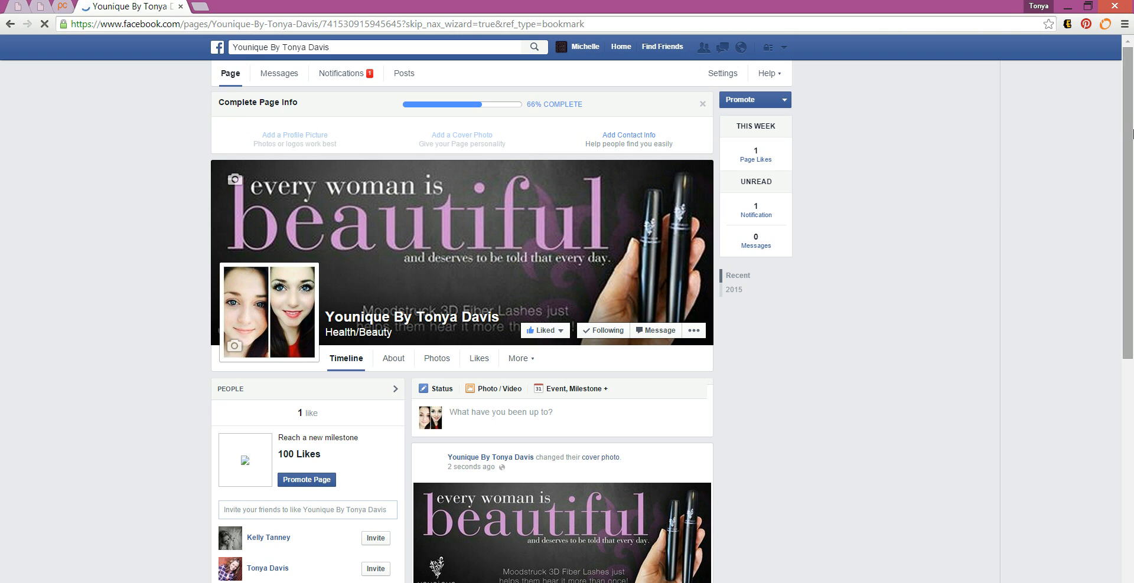
# Step: Scroll down the timeline to review the cover photo post, then scroll back to the header
pyautogui.moveTo(1131, 132); pyautogui.dragTo(1130, 231)
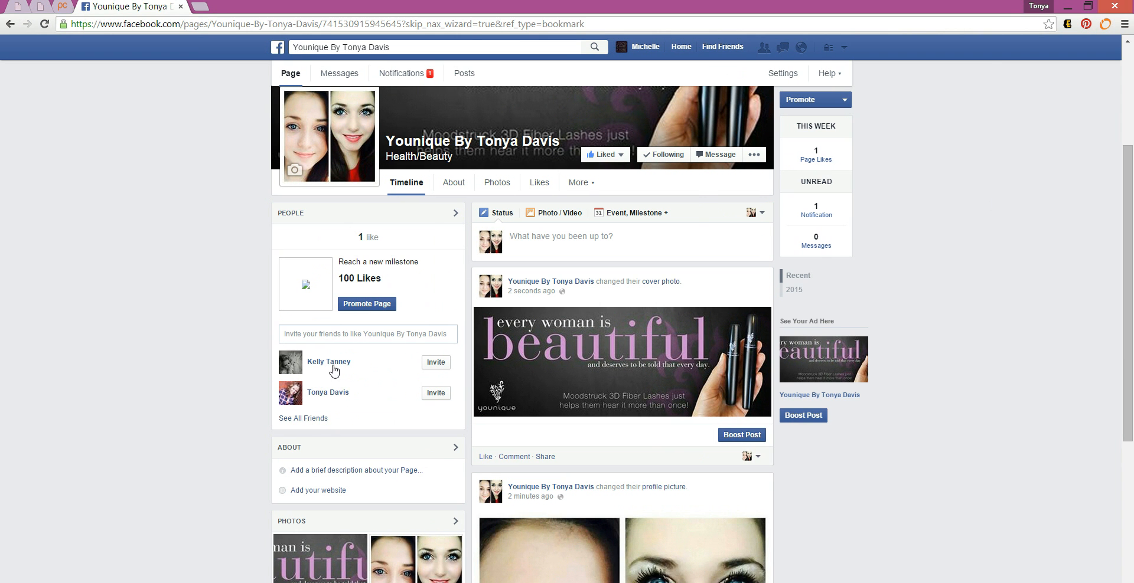
pyautogui.moveTo(349, 398)
pyautogui.moveTo(1128, 207); pyautogui.dragTo(1131, 327)
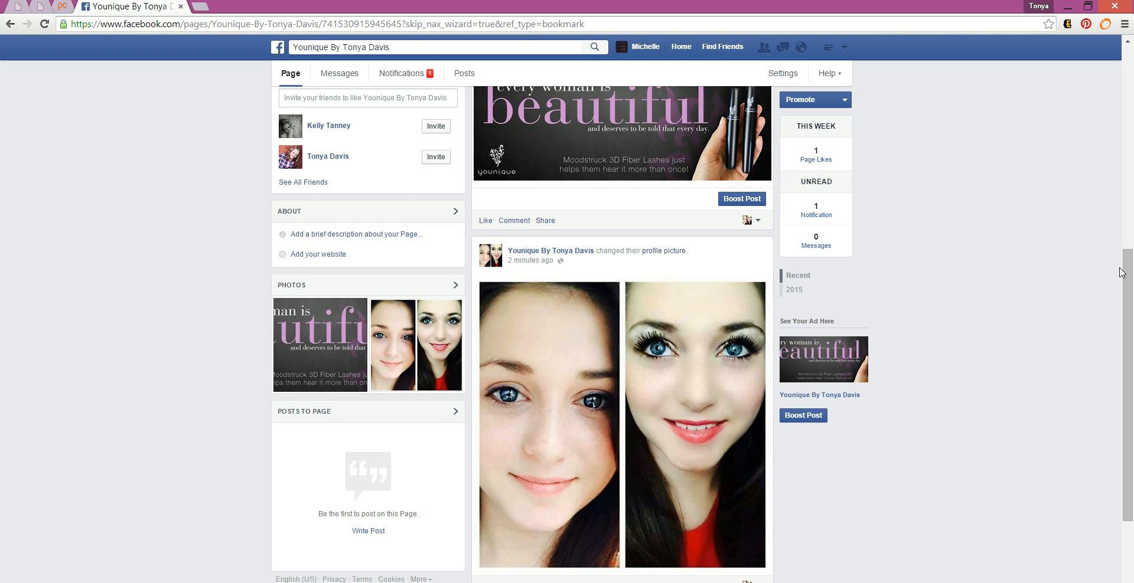
pyautogui.moveTo(1129, 272); pyautogui.dragTo(1112, 147)
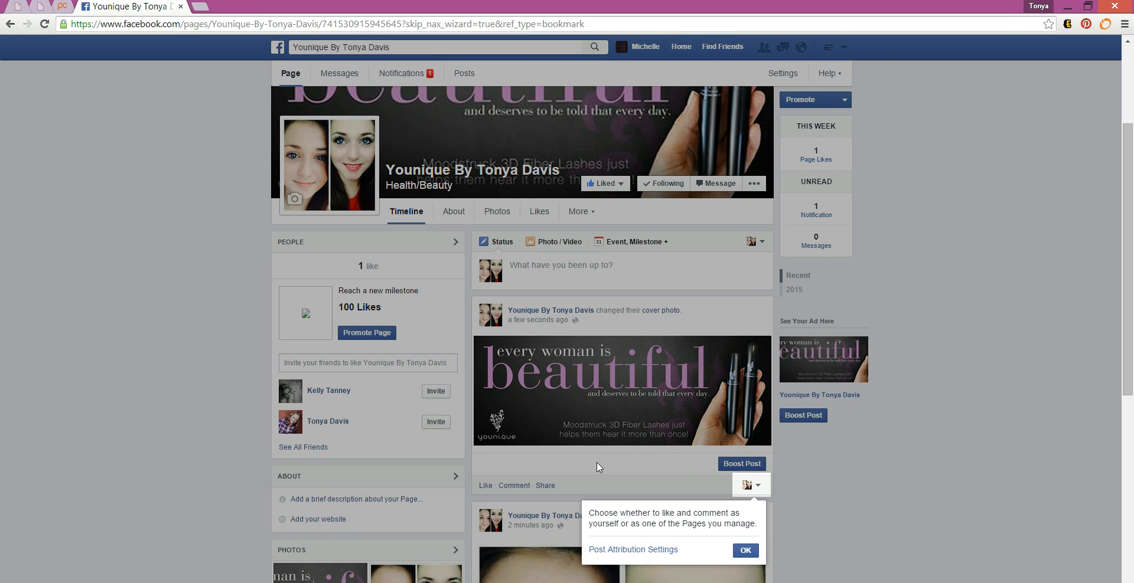
# Step: Dismiss the tip about liking and commenting as yourself or as a Page
pyautogui.click(745, 551)
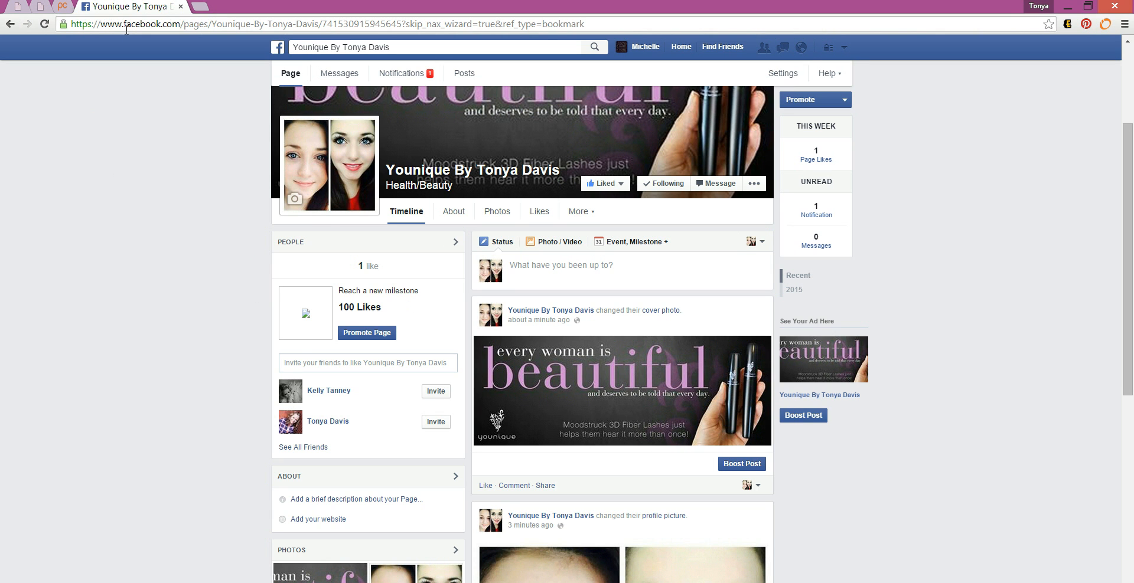
pyautogui.click(62, 8)
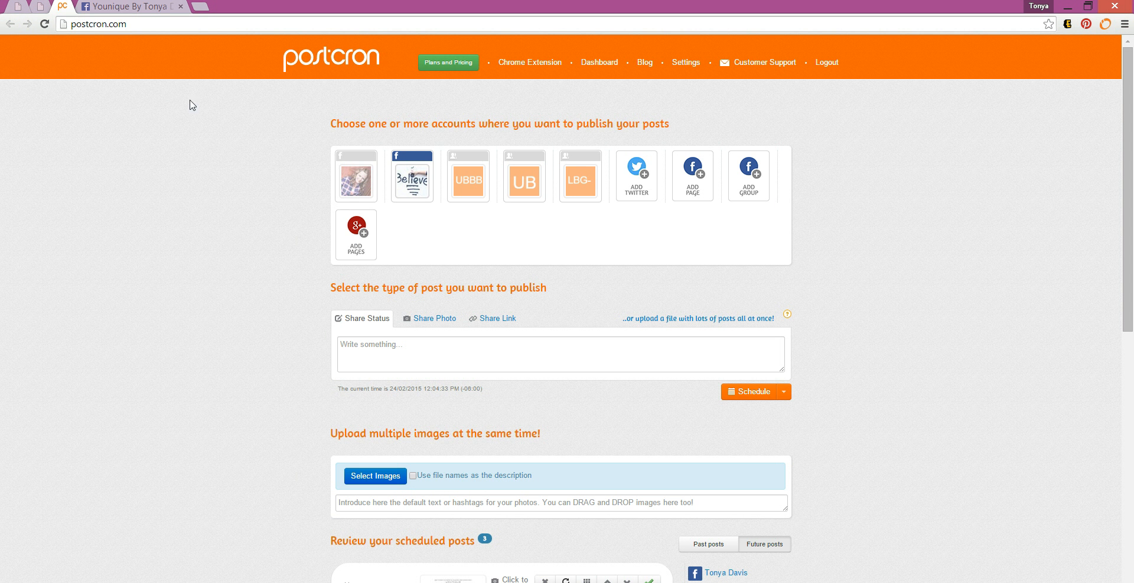
pyautogui.click(108, 7)
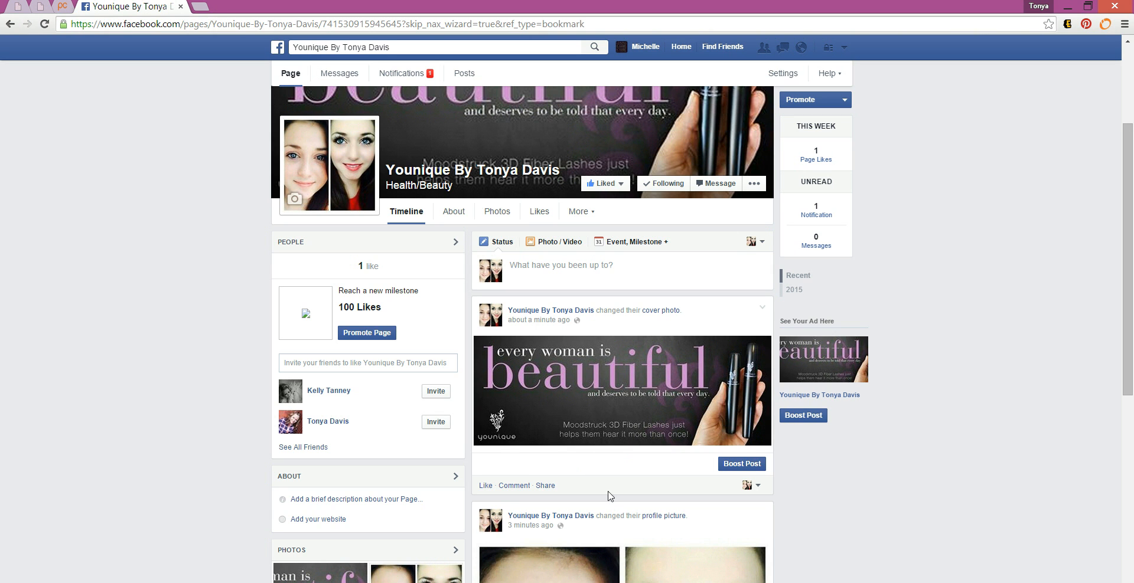
# Step: Attach the Younique FB Header 2 image to a new post and choose Schedule Post
pyautogui.click(567, 242)
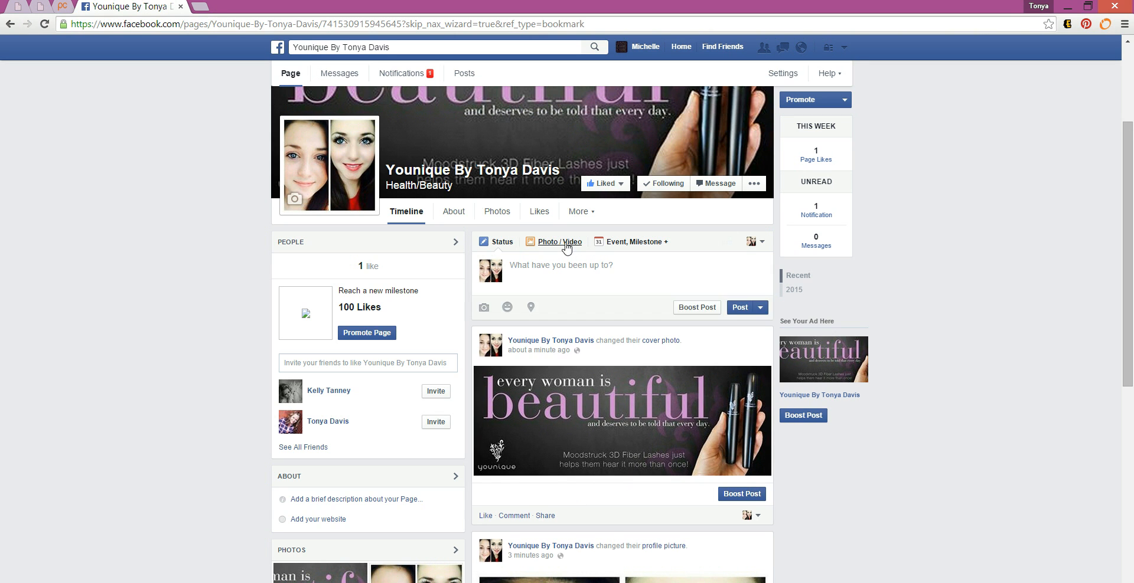
pyautogui.click(552, 286)
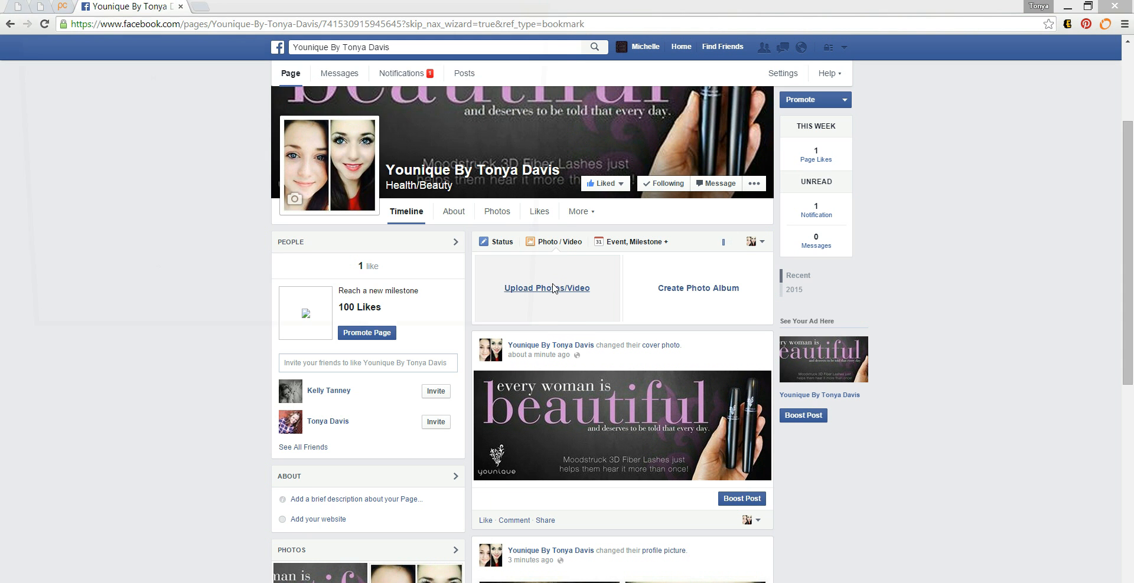
pyautogui.click(451, 129)
pyautogui.click(453, 329)
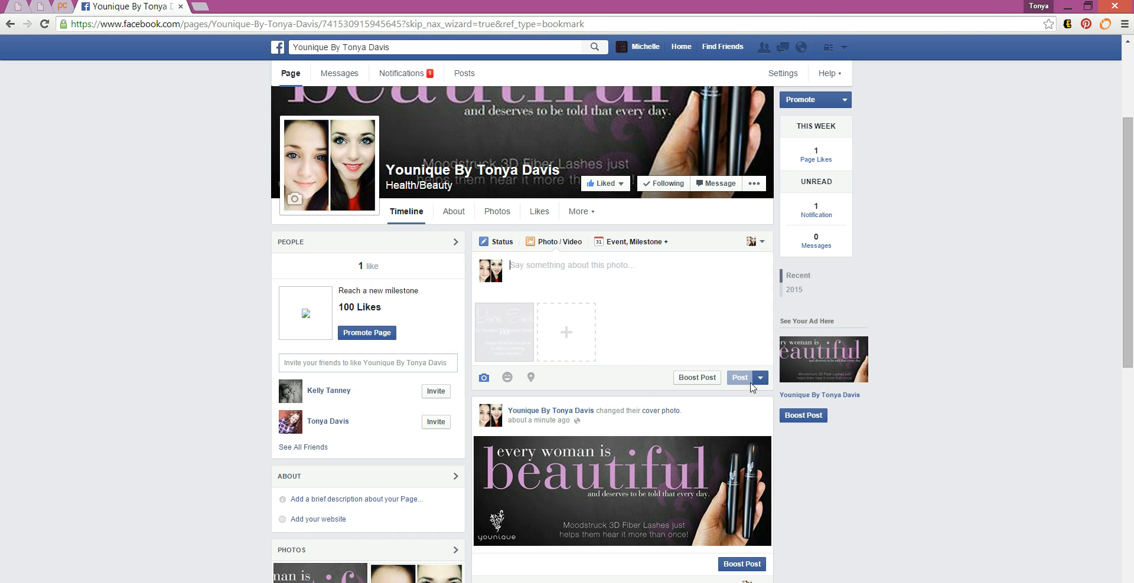
pyautogui.click(760, 379)
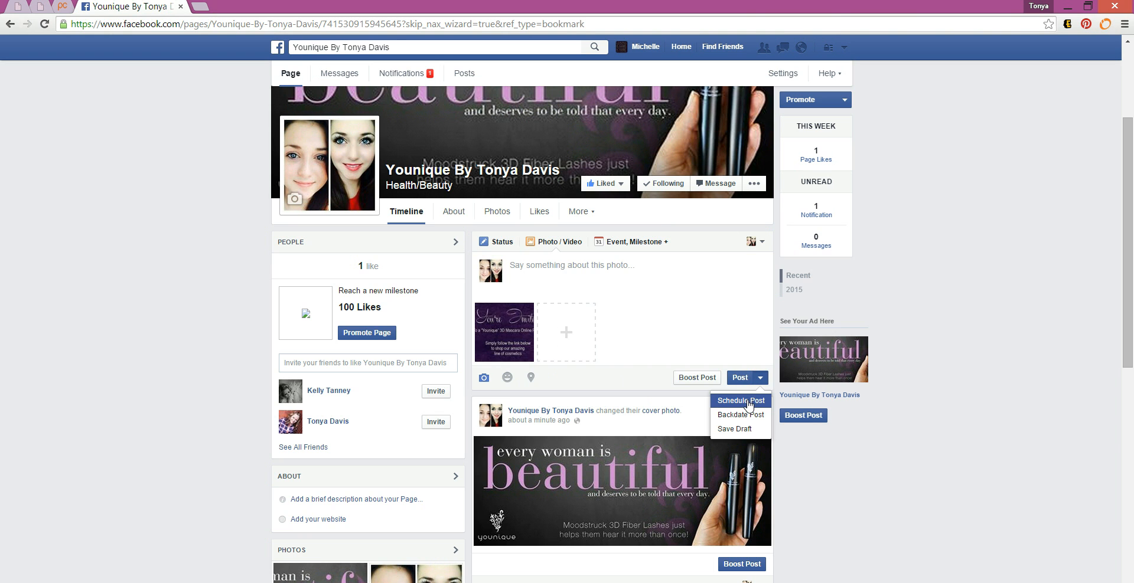
pyautogui.click(748, 401)
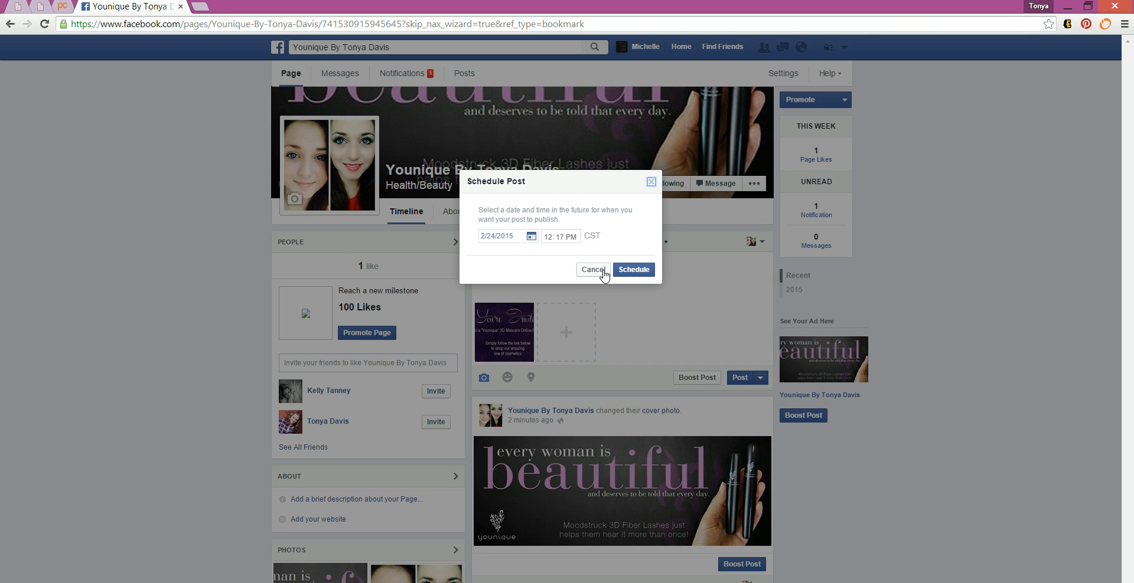
# Step: Try scheduling the post for 2/24/2015 12:17 PM, then close the invalid-time error
pyautogui.click(632, 272)
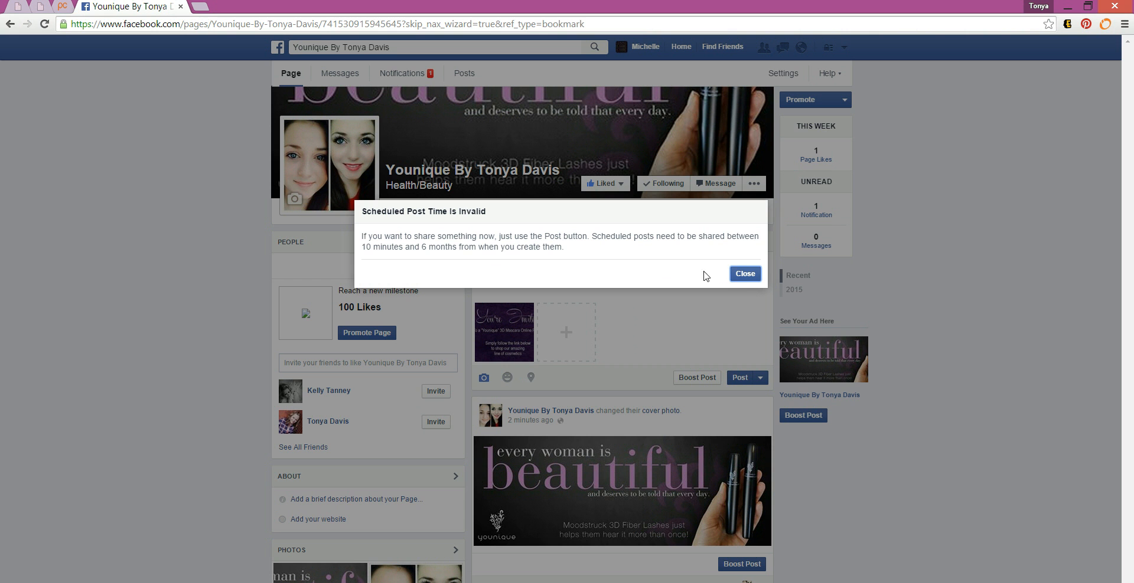
pyautogui.click(744, 274)
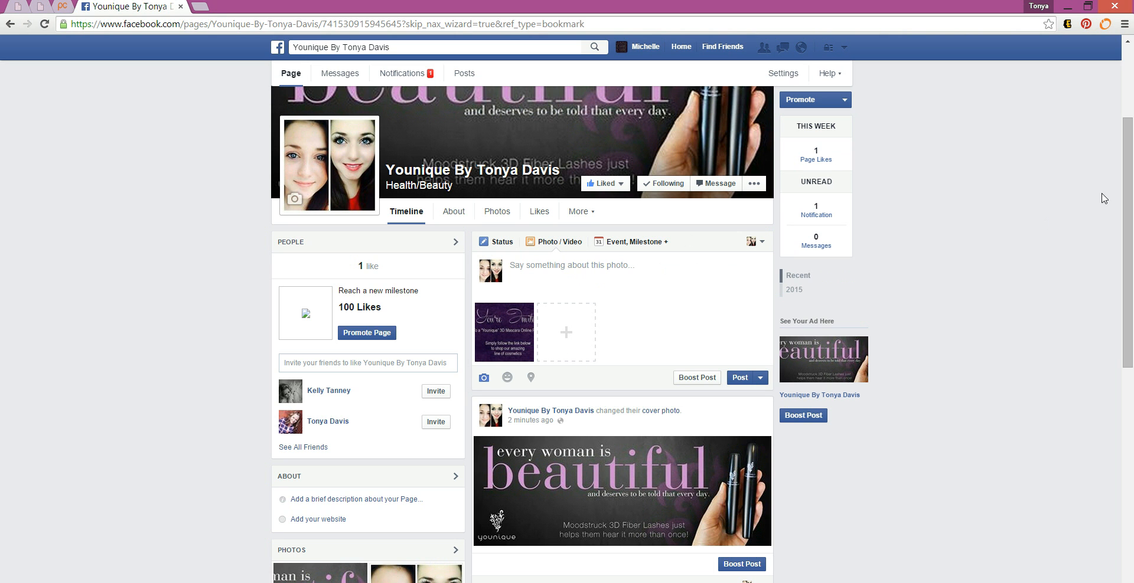
pyautogui.moveTo(1128, 187); pyautogui.dragTo(1132, 224)
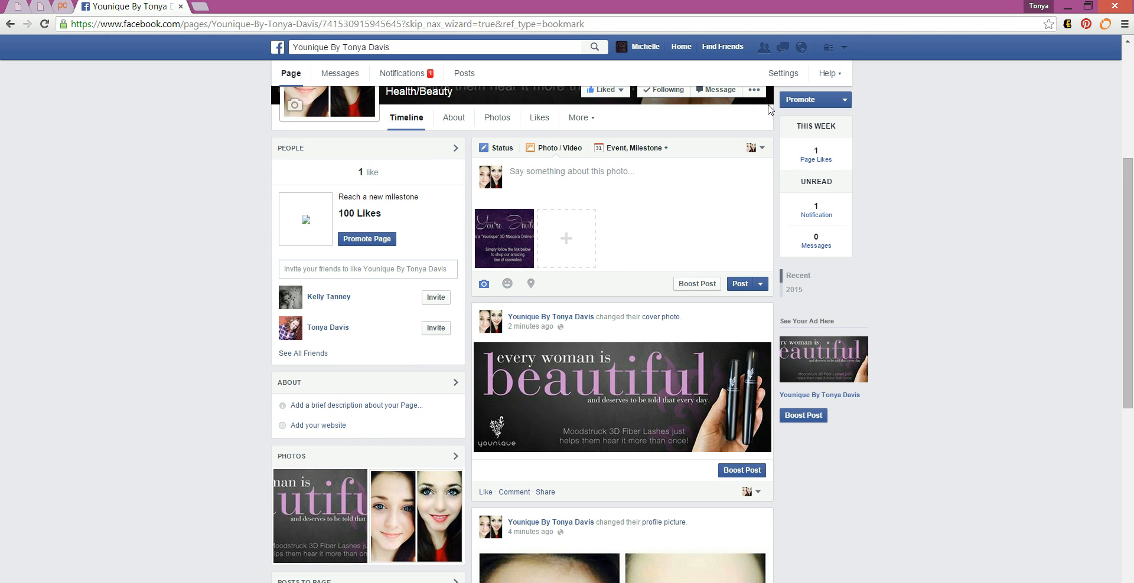
# Step: Try opening the About section, stay on the page at the warning, and scroll to the top
pyautogui.click(453, 120)
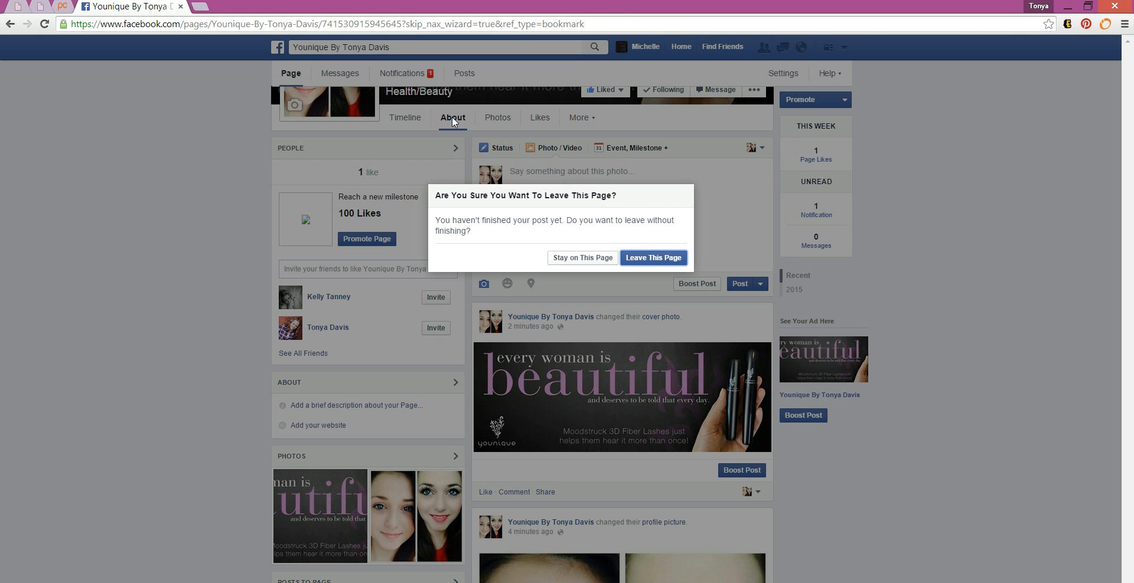
pyautogui.click(606, 263)
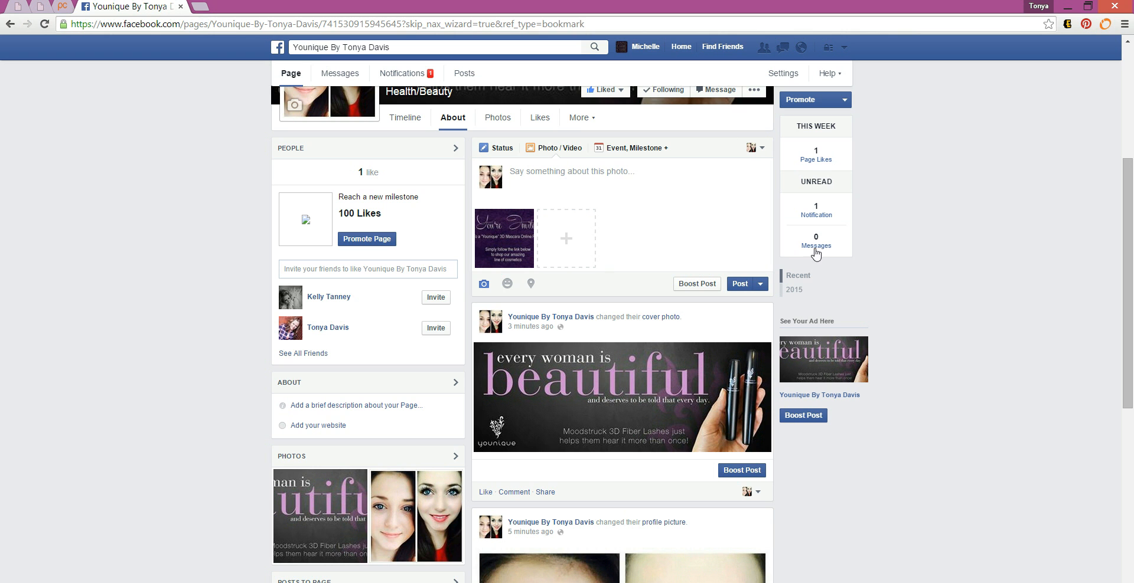
pyautogui.click(1129, 112)
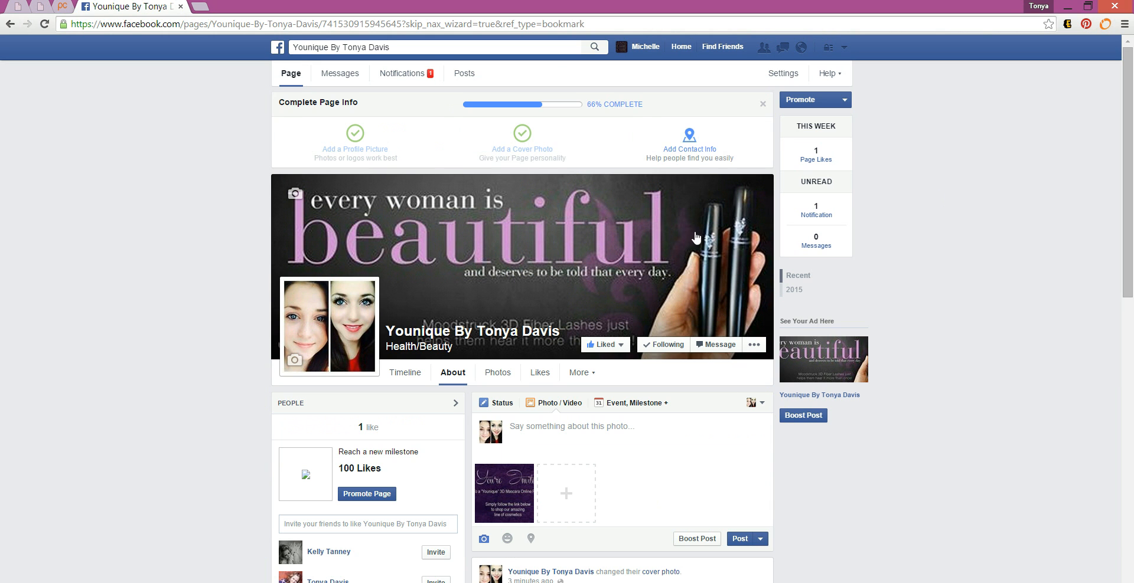
pyautogui.click(690, 147)
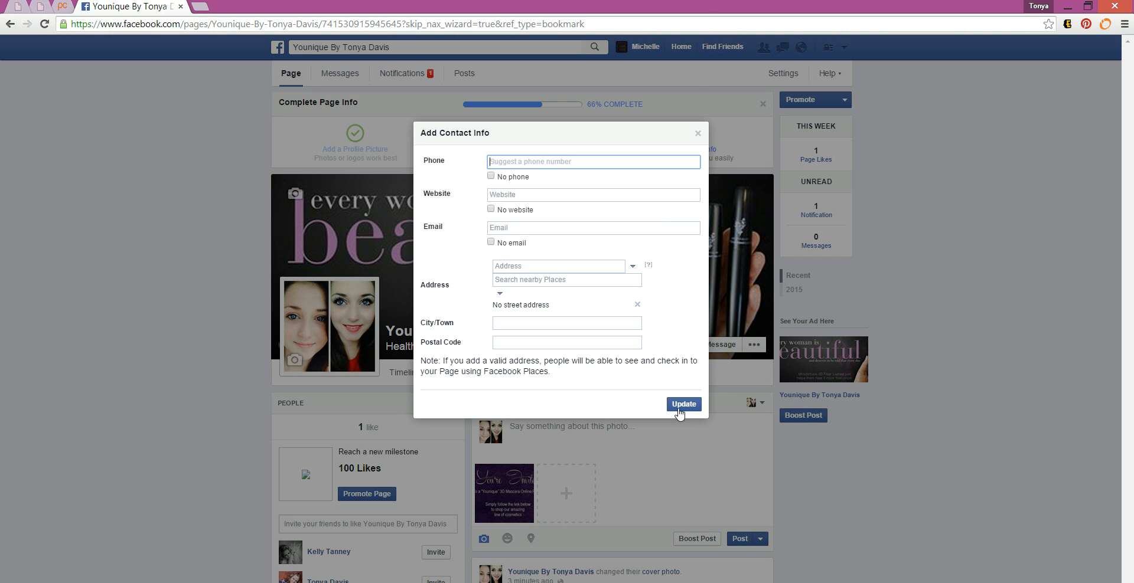
pyautogui.click(698, 135)
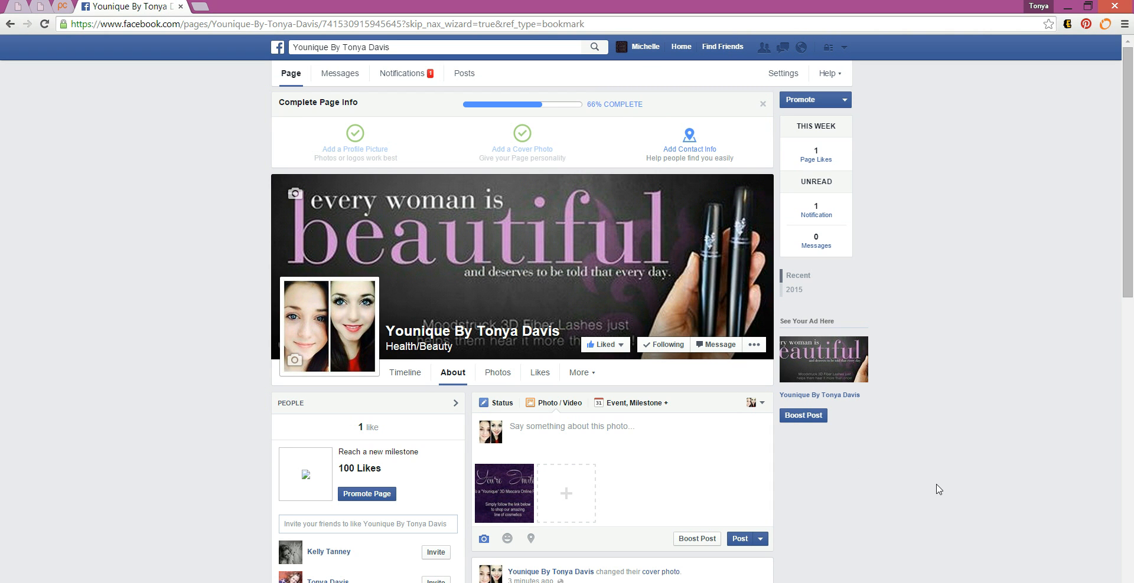
pyautogui.click(591, 379)
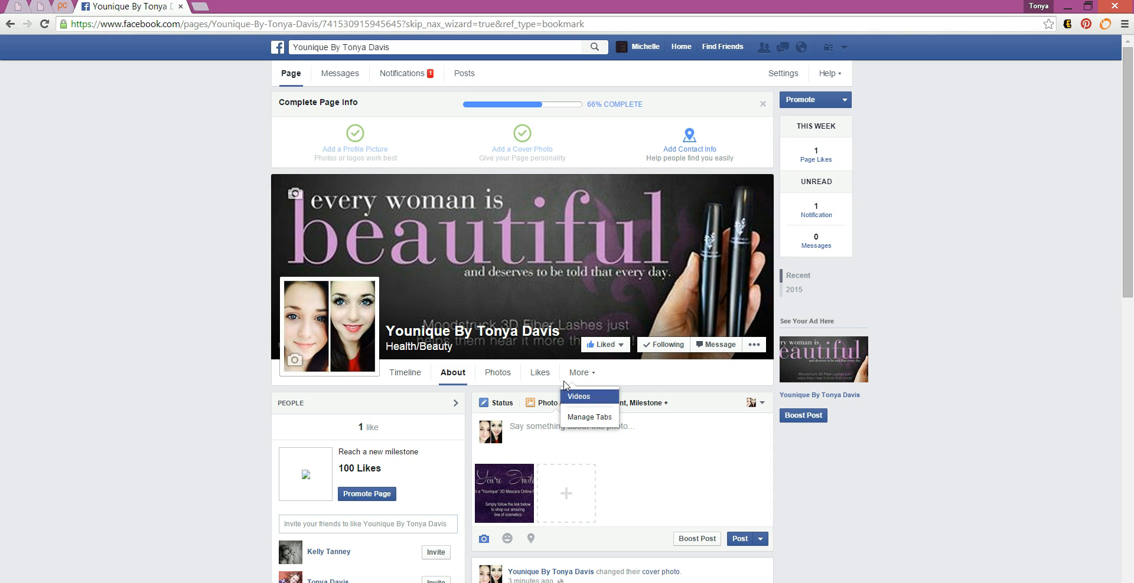
pyautogui.click(648, 371)
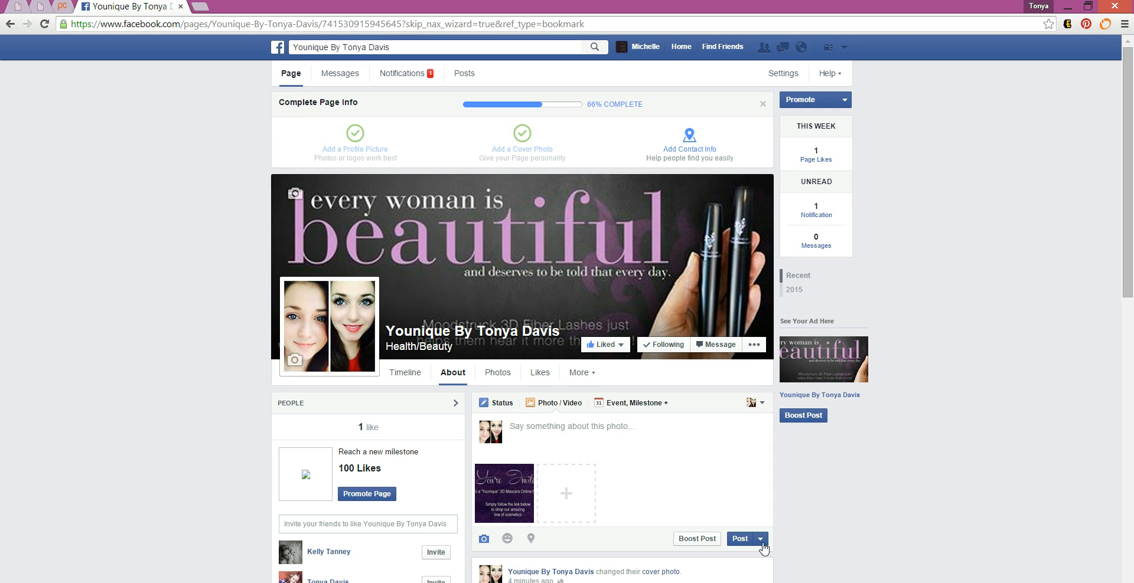
pyautogui.click(638, 442)
pyautogui.write('www.facebook.com/lashbomshell')
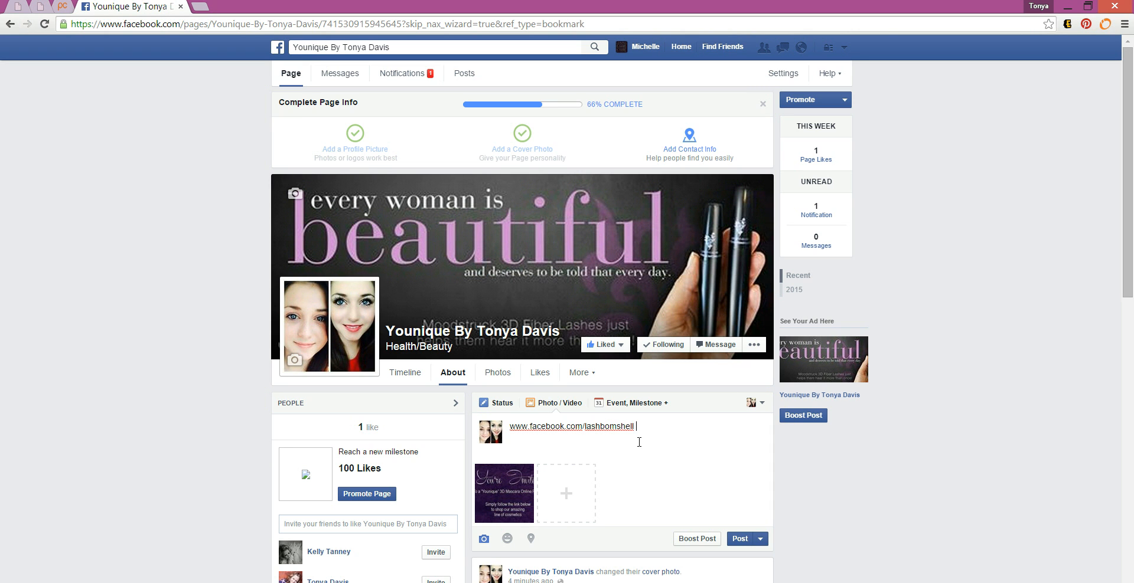